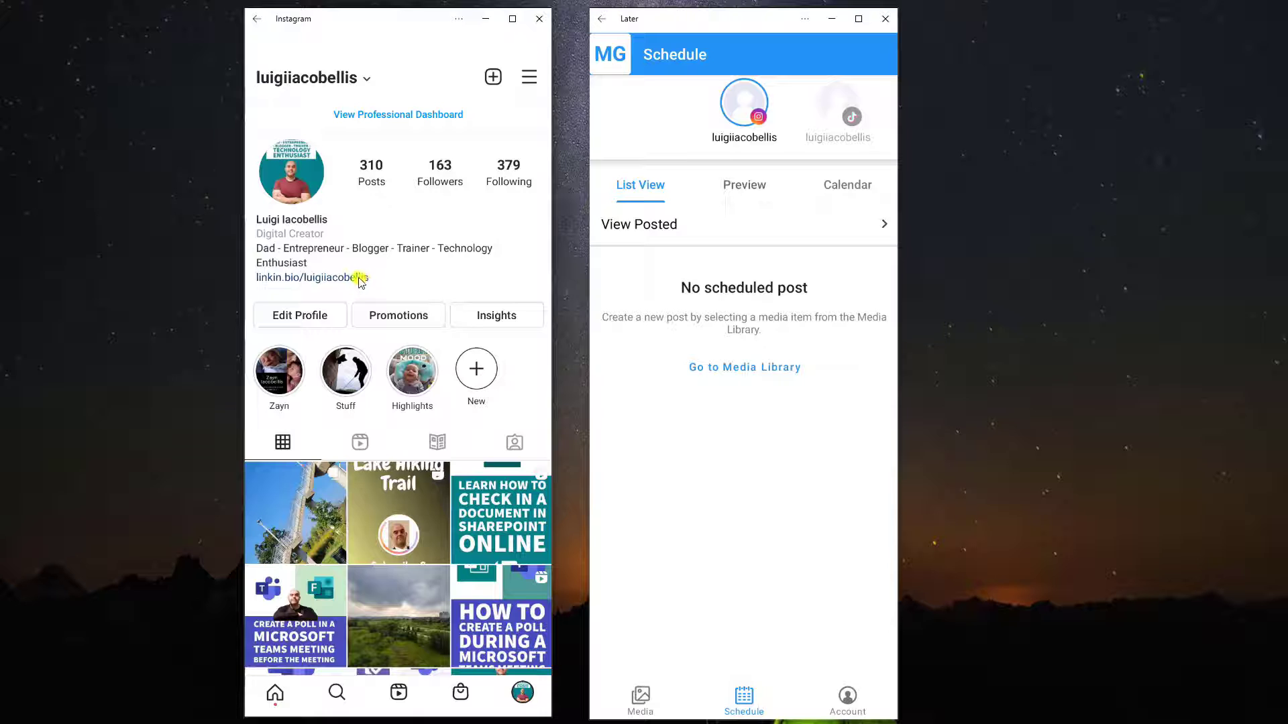
- View the Linkin.bio page from the Instagram profile, check where the Teams meeting poll post leads, and return to the profile
click(288, 279)
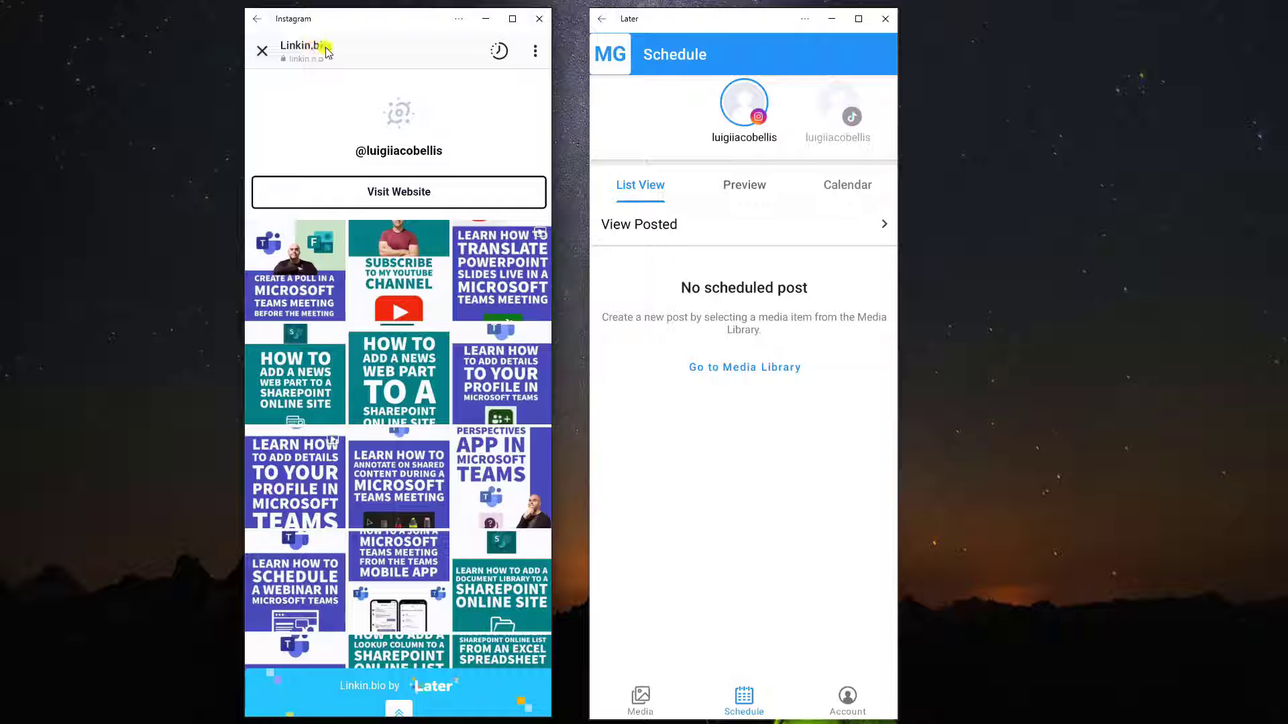
click(312, 274)
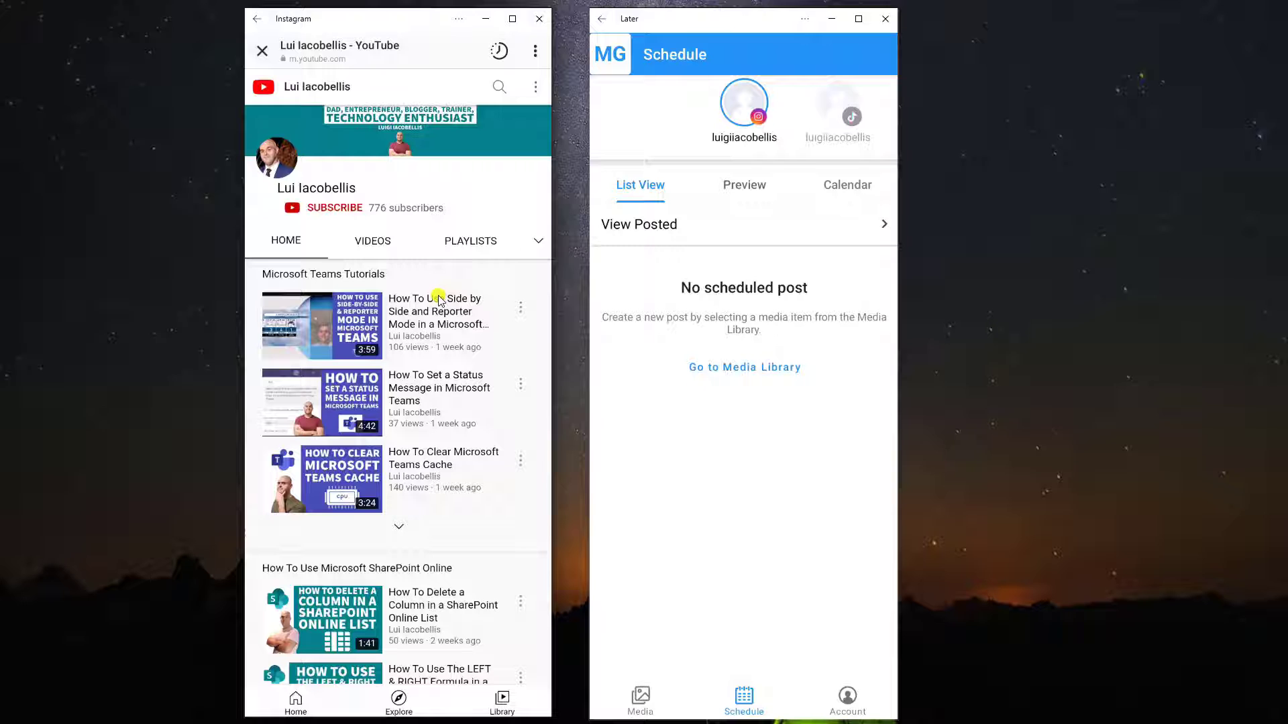
click(263, 51)
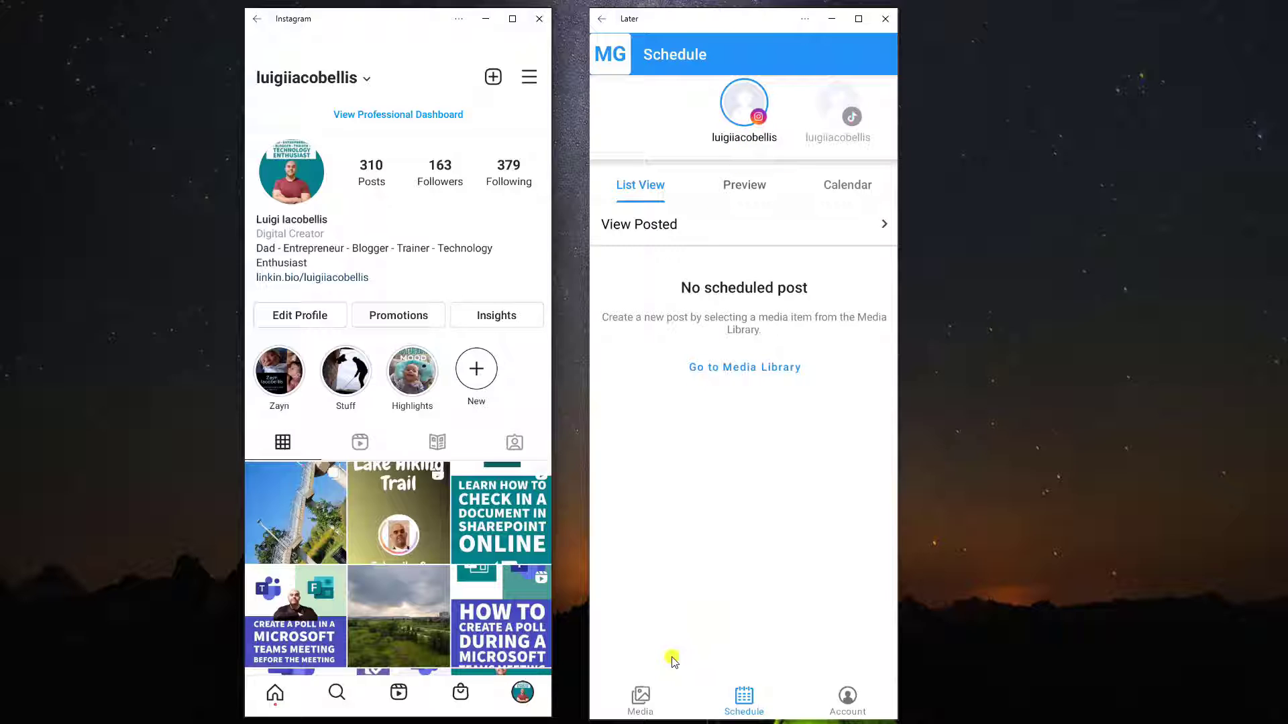
- In Later, upload the Adobe_Post_20210910_1933… PNG image from the photo library to the media library
click(641, 701)
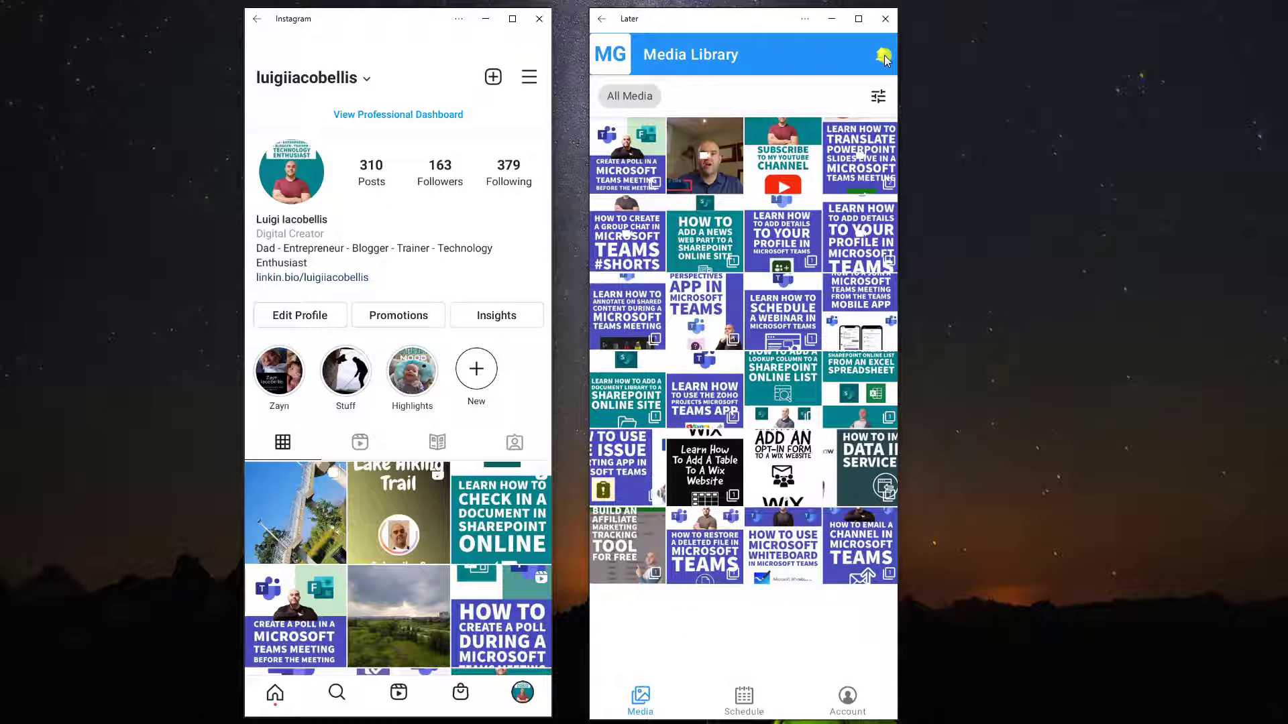
click(882, 56)
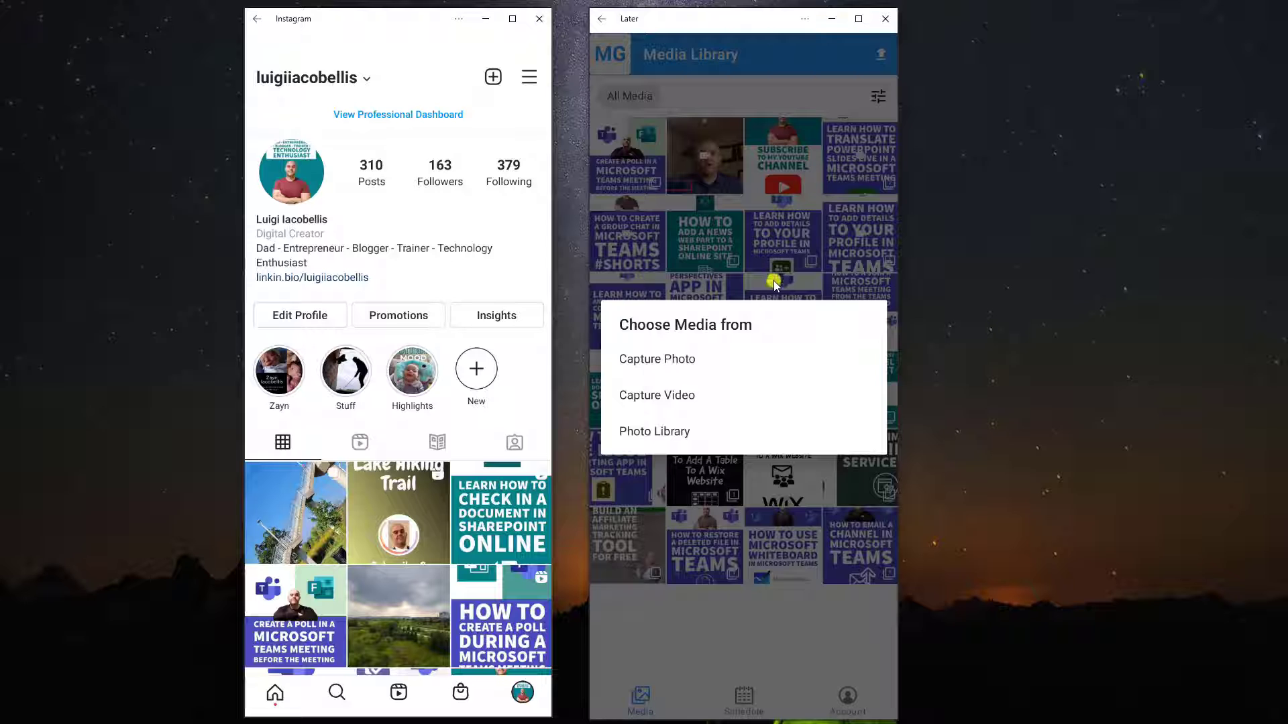
click(666, 433)
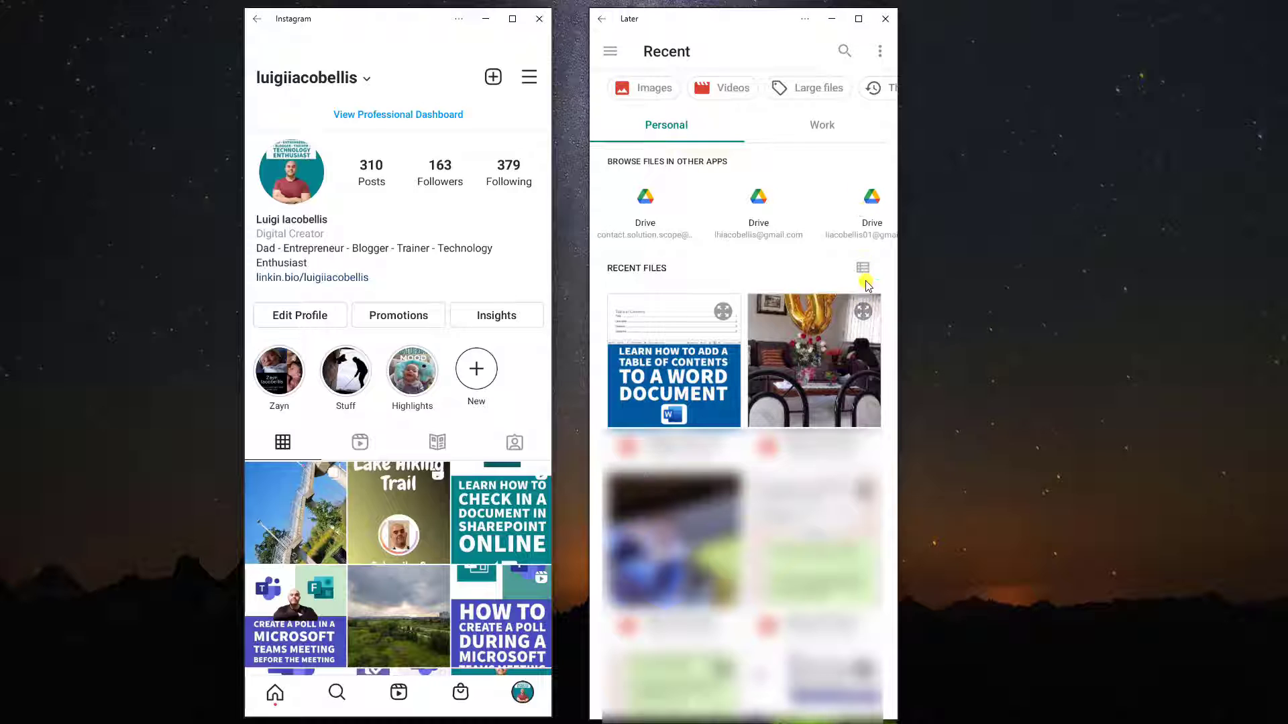
click(863, 268)
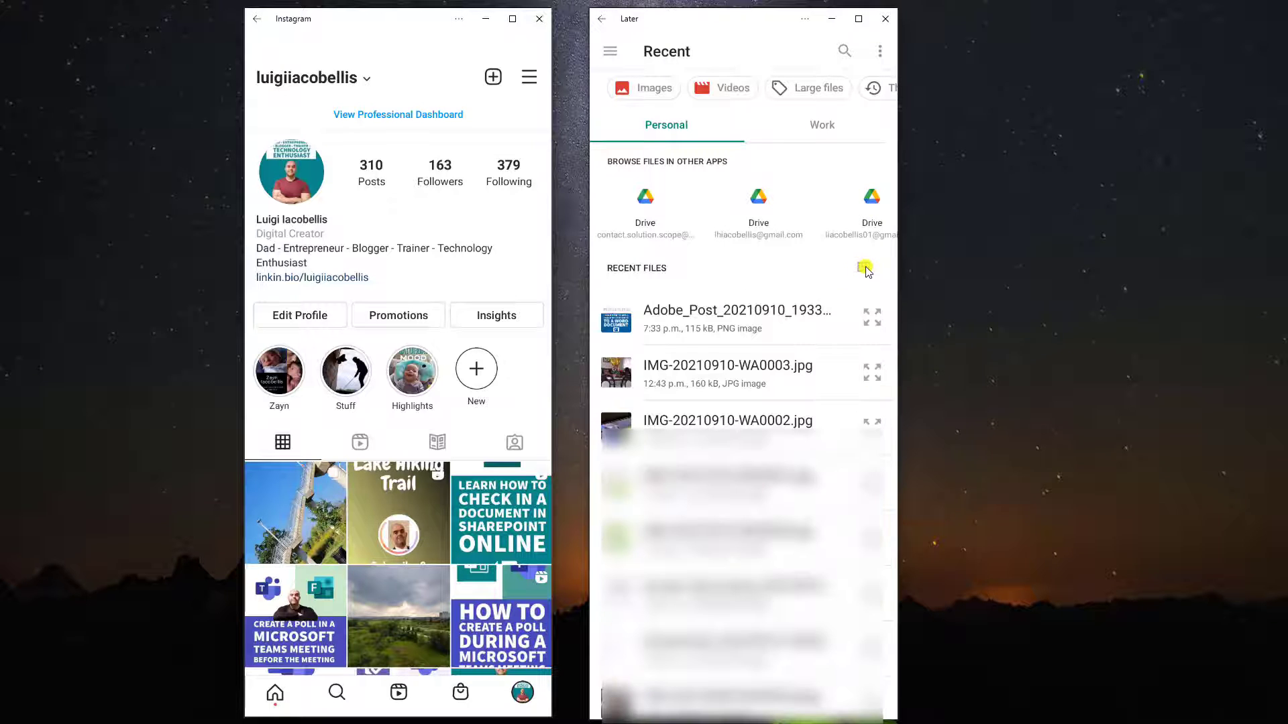
click(688, 319)
click(688, 320)
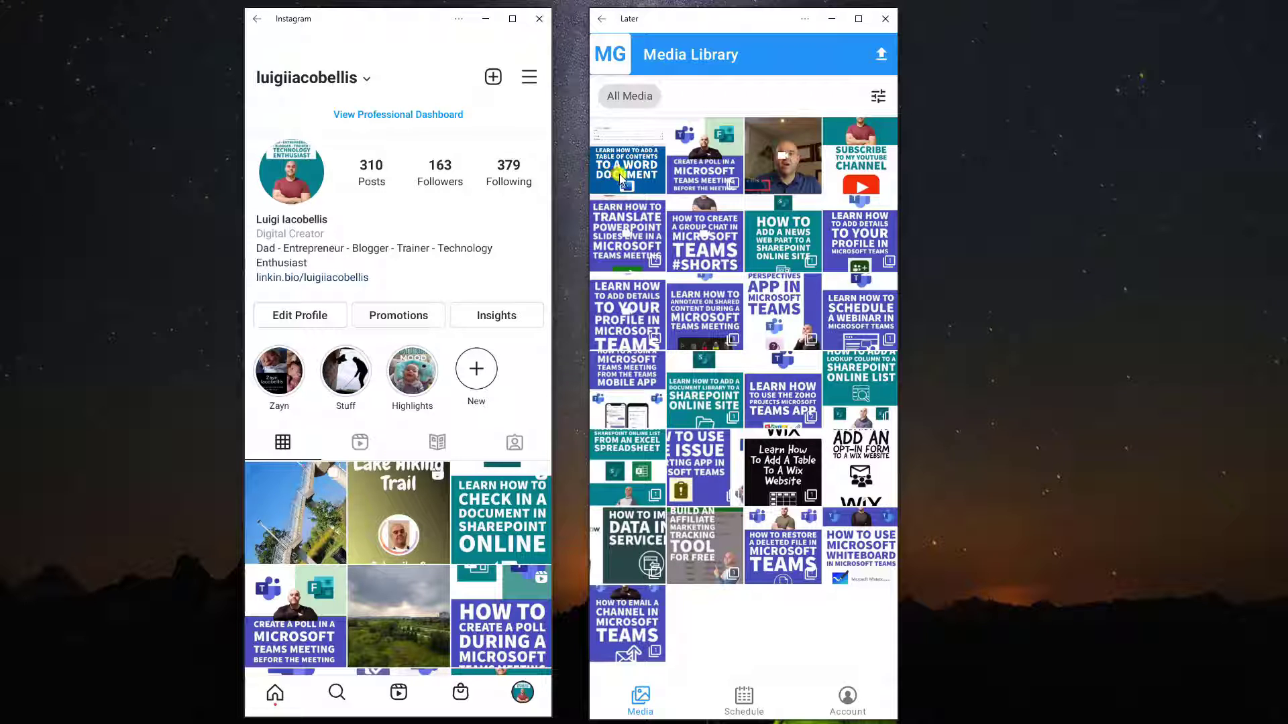
- Create a "Microsoft Word" label and assign it to the newly uploaded Word table of contents image
click(620, 175)
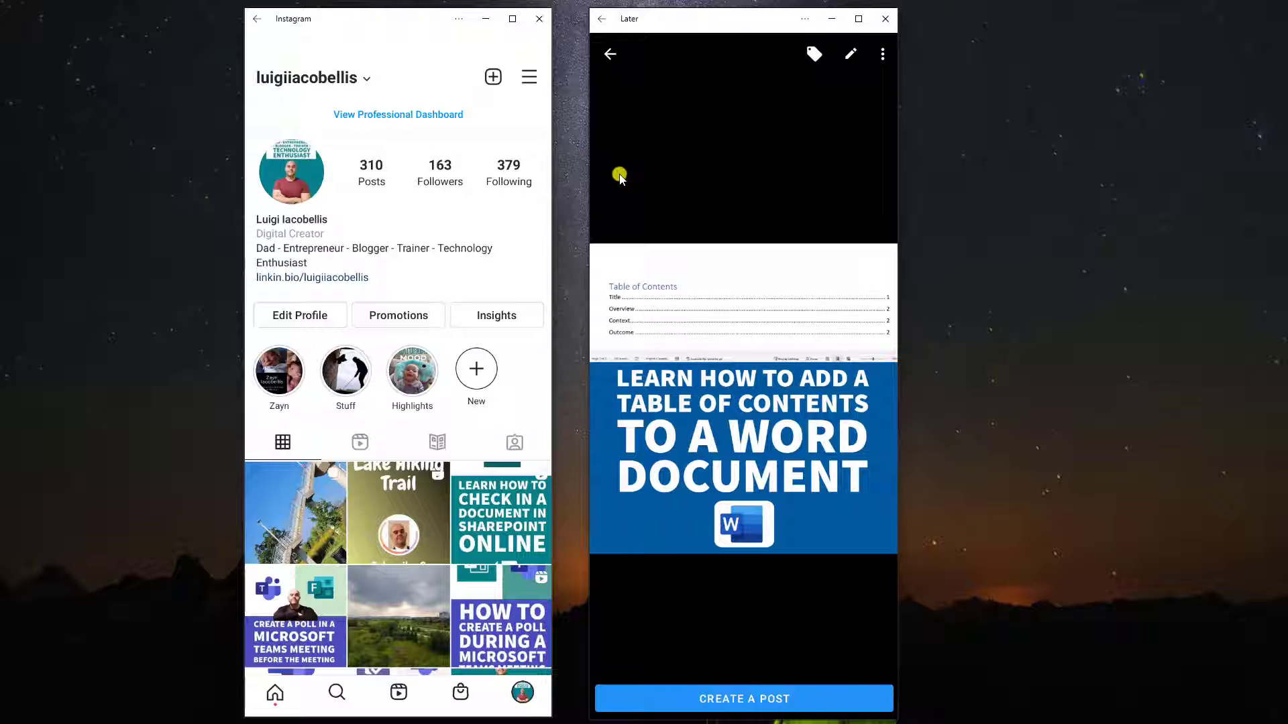
click(815, 56)
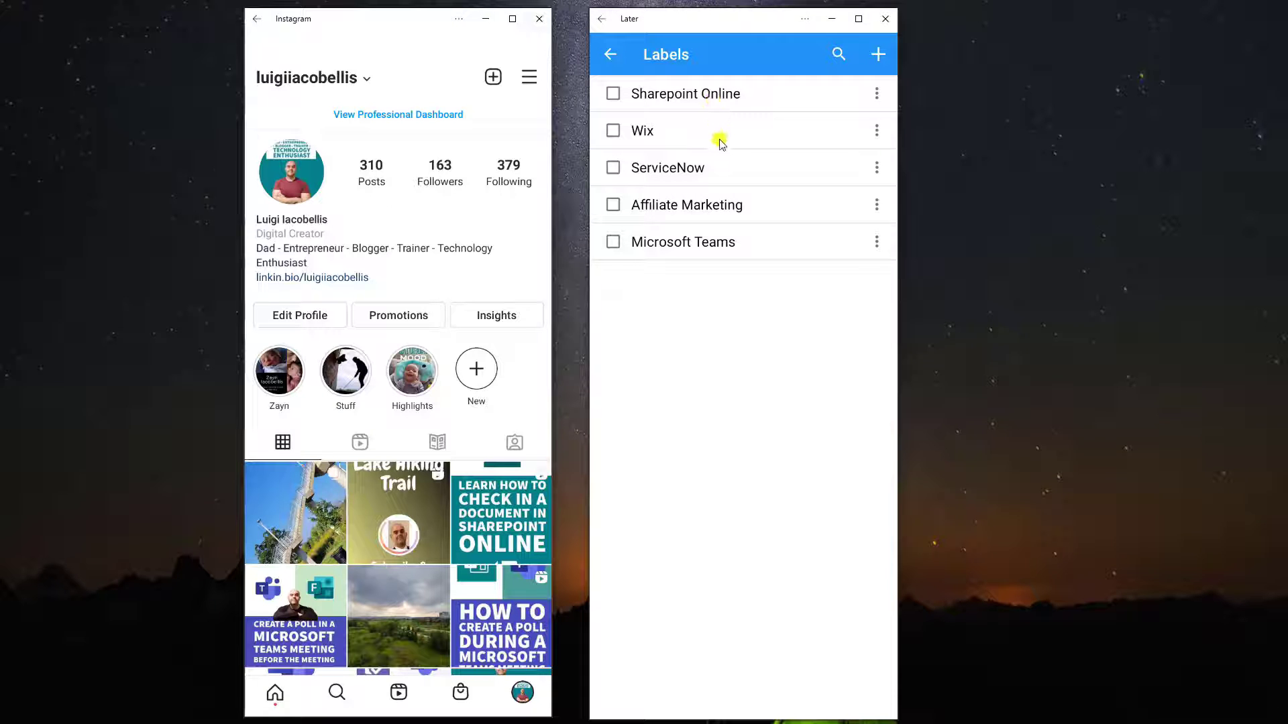
click(880, 55)
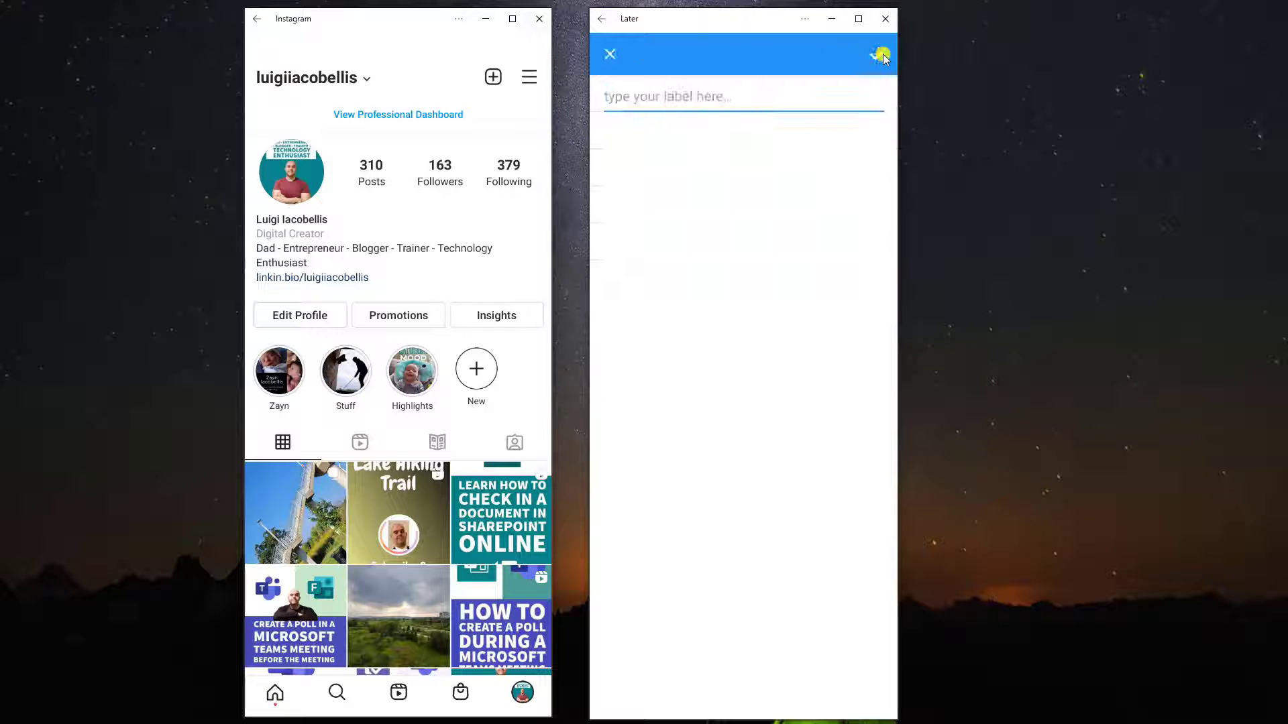
click(634, 98)
text(M)
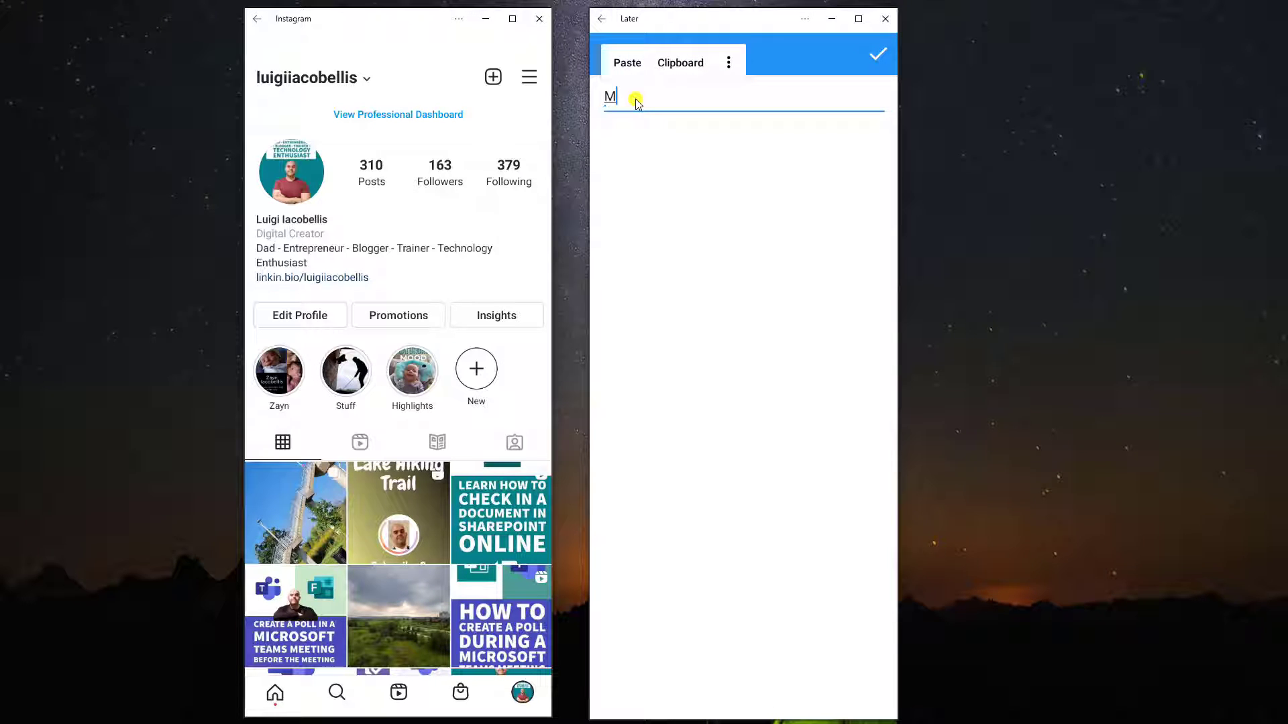
text(icrosoft Word)
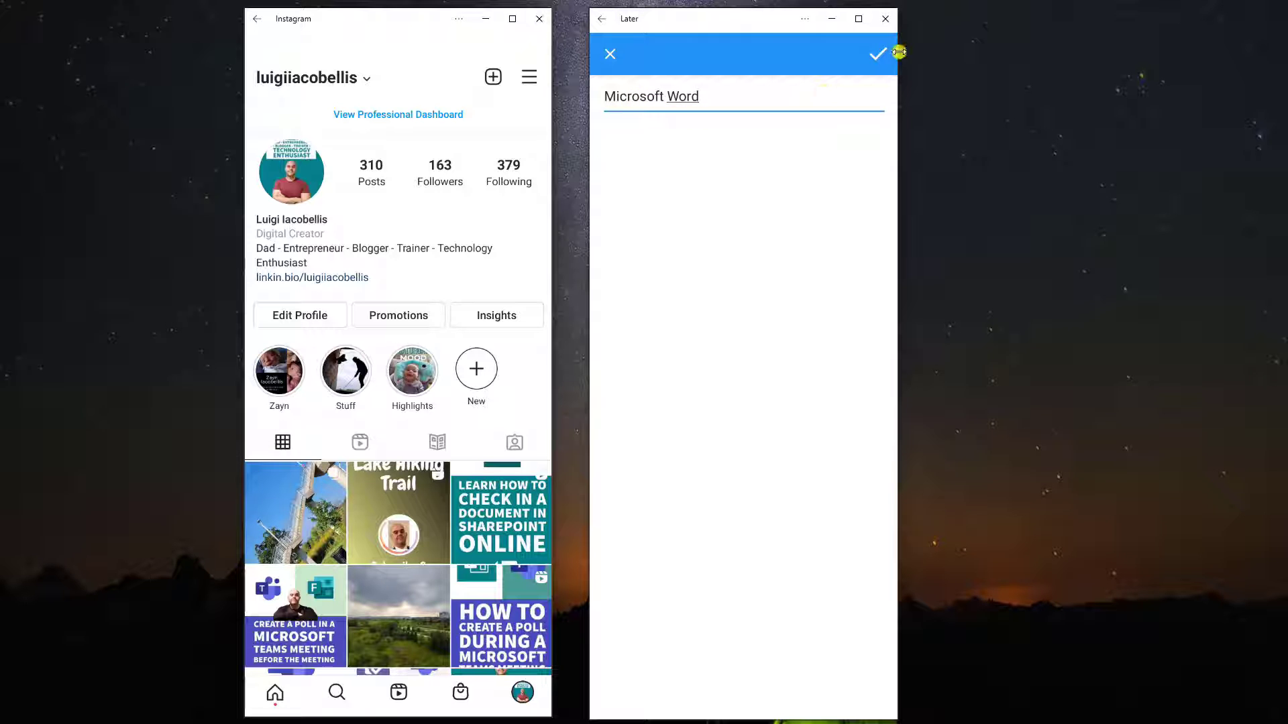
click(877, 56)
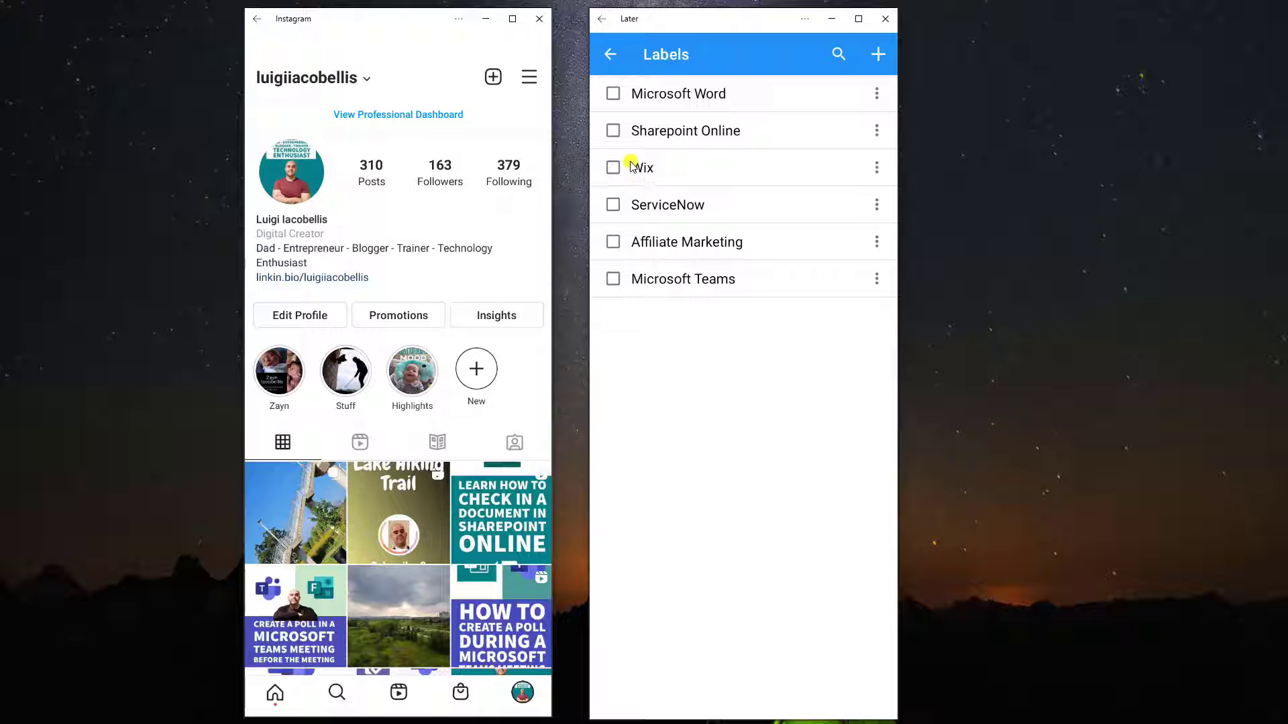
click(614, 94)
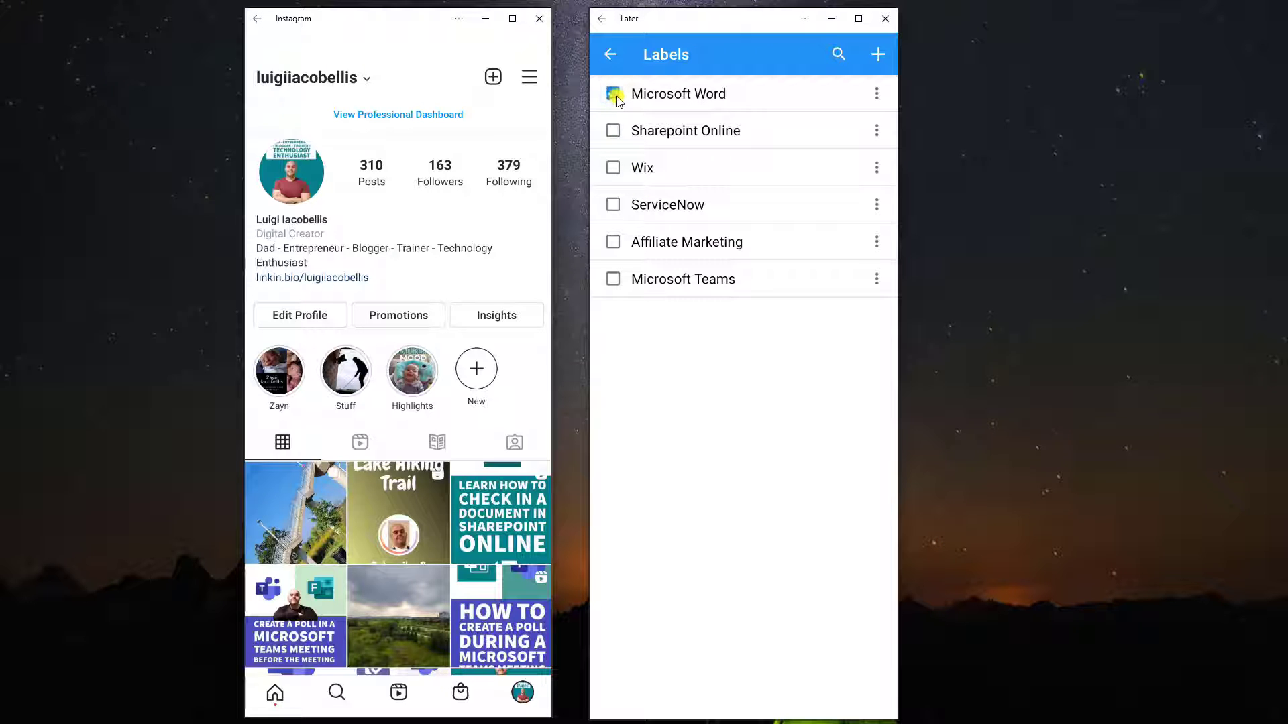
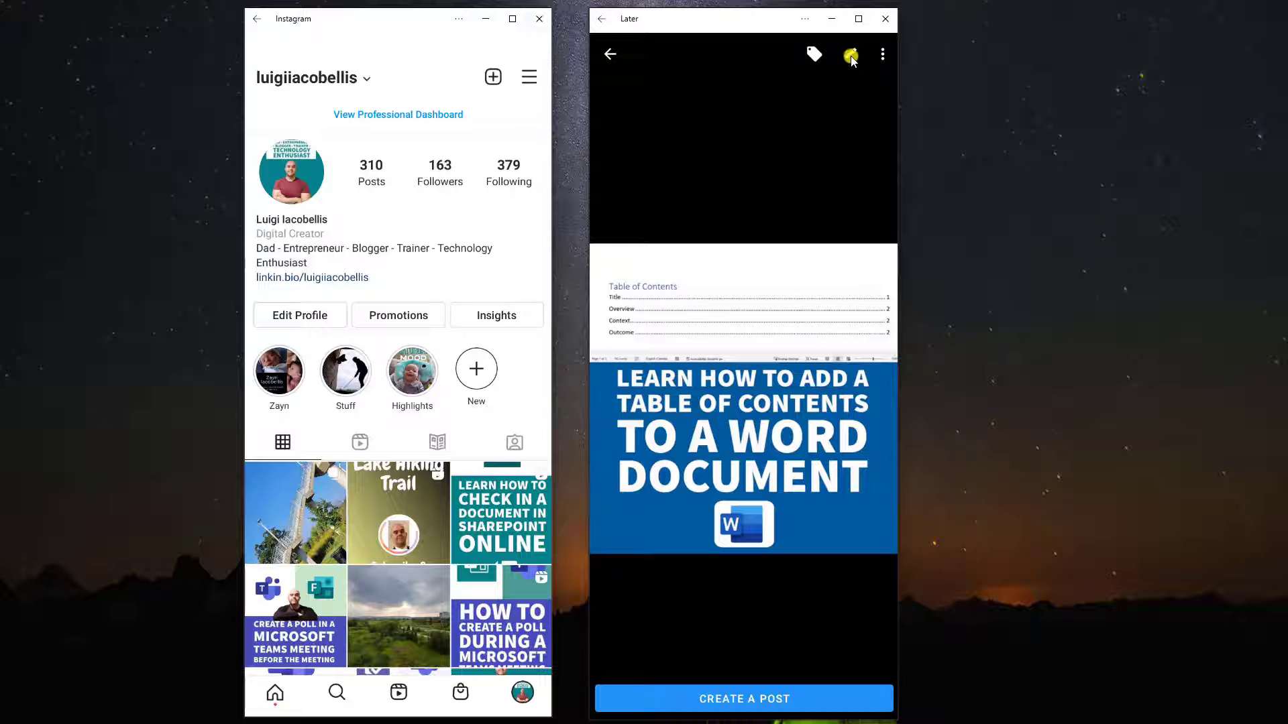
- Save media notes starting "Back to school!? No problem!", promoting the #MicrosoftWord table of contents #tutorial with "Link in bio!" and hashtags ending in #TeachingTips
click(852, 57)
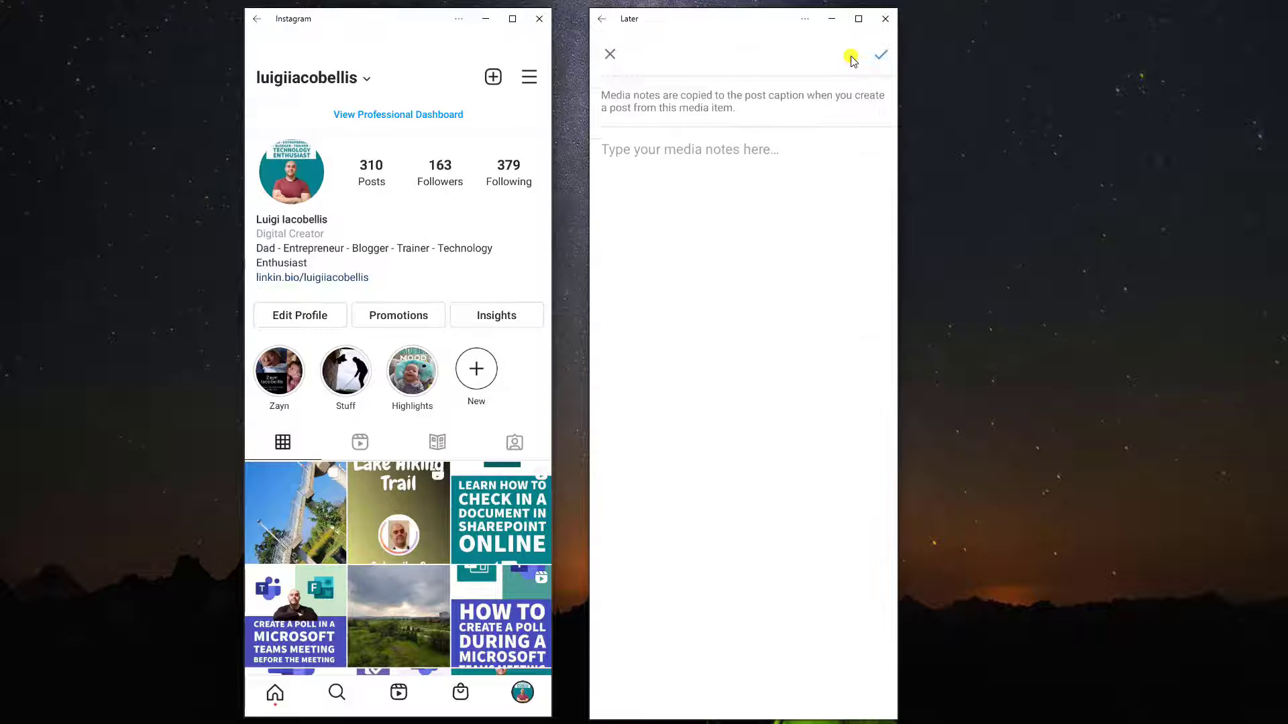
click(750, 158)
click(632, 156)
text(Back to school!? No problem! Check out my latest #YouTube #tutorial to learn #howto add a table of contents to a #MicrosoftWord document Link in bio! #Microsoft #Microsoft365 #Word #Excel #PowerPoint #MicrosoftTeams #School #MicrosoftEdu #Remotework #Learning #Training #YouTuber #YouTubeChannel #Education #Teaching #TeachingTips)
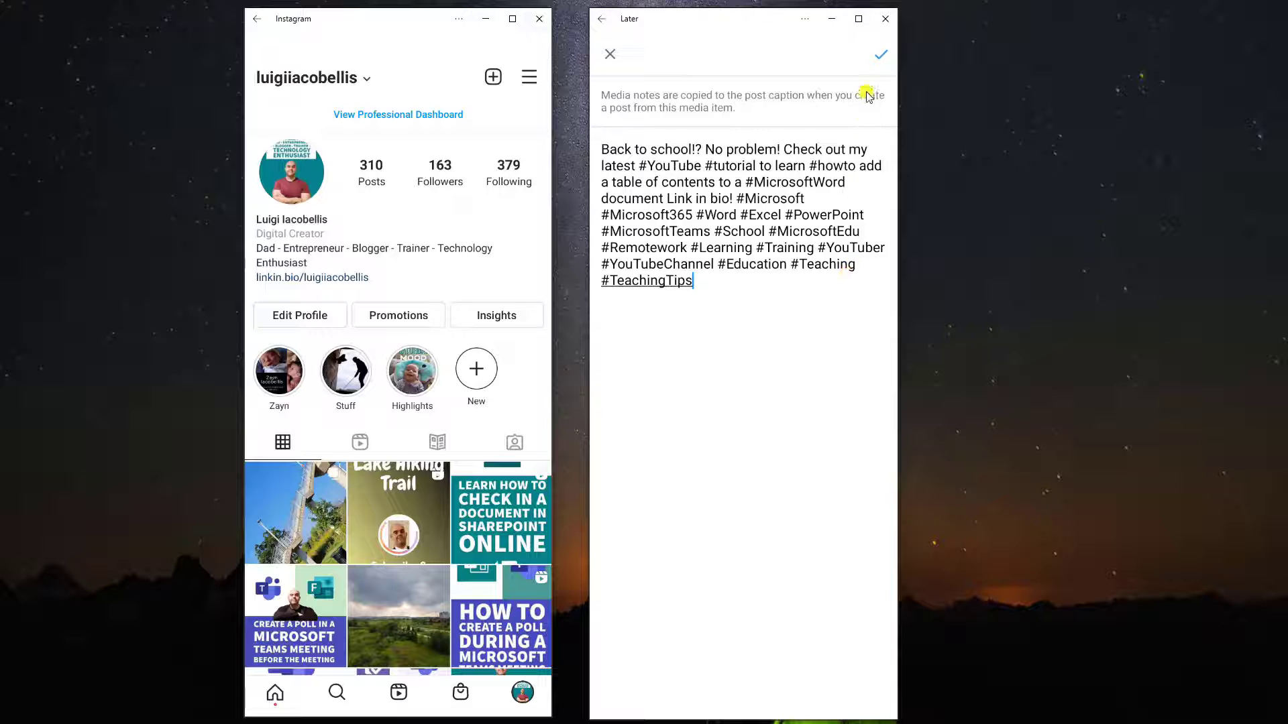
click(880, 59)
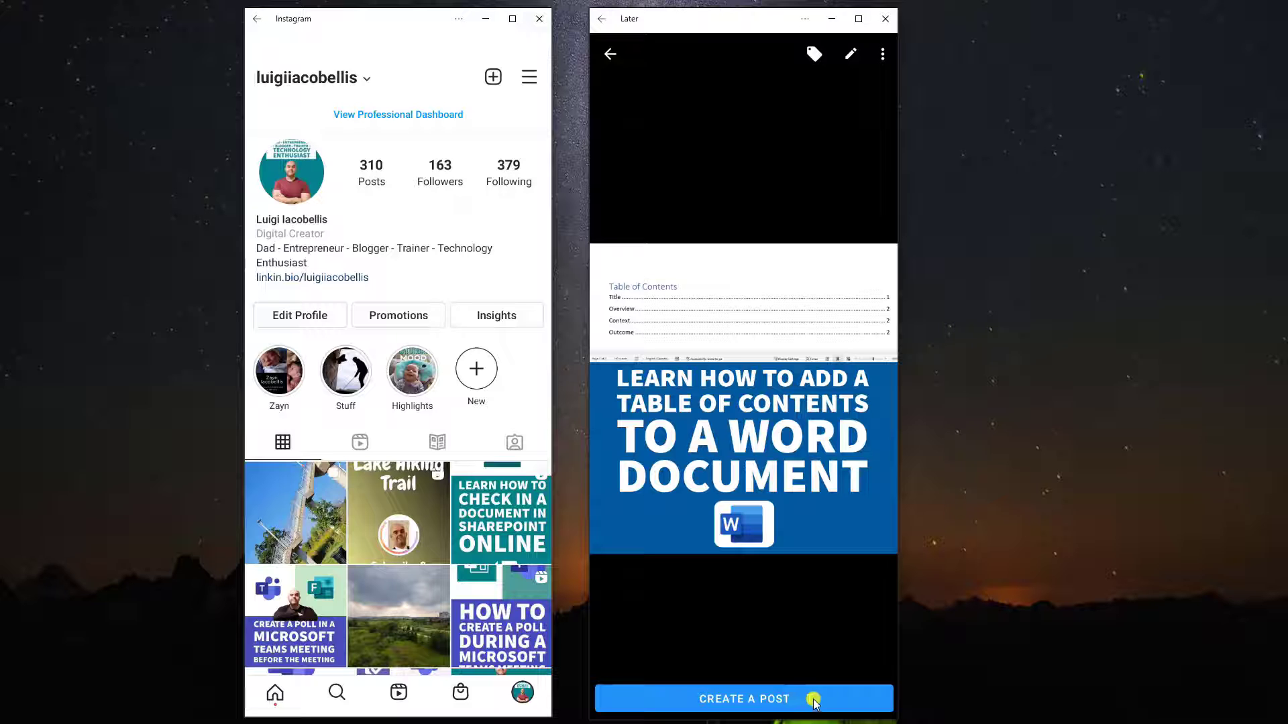
click(814, 700)
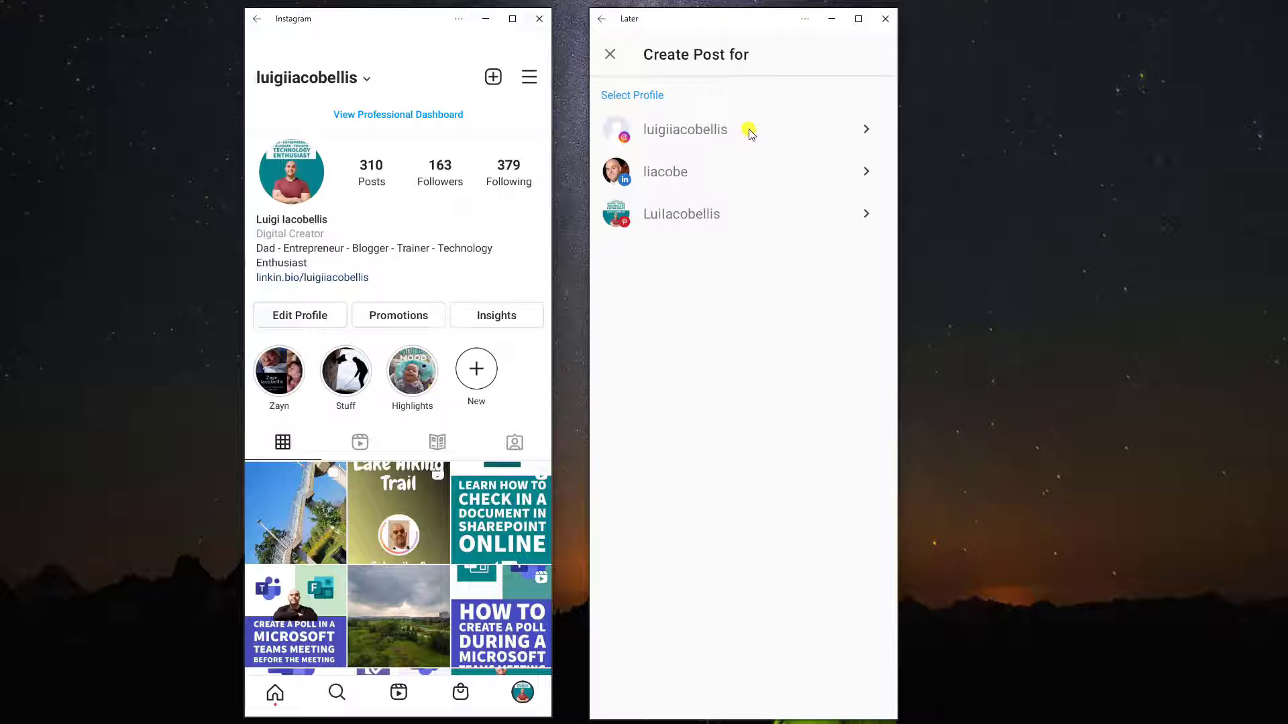
click(773, 132)
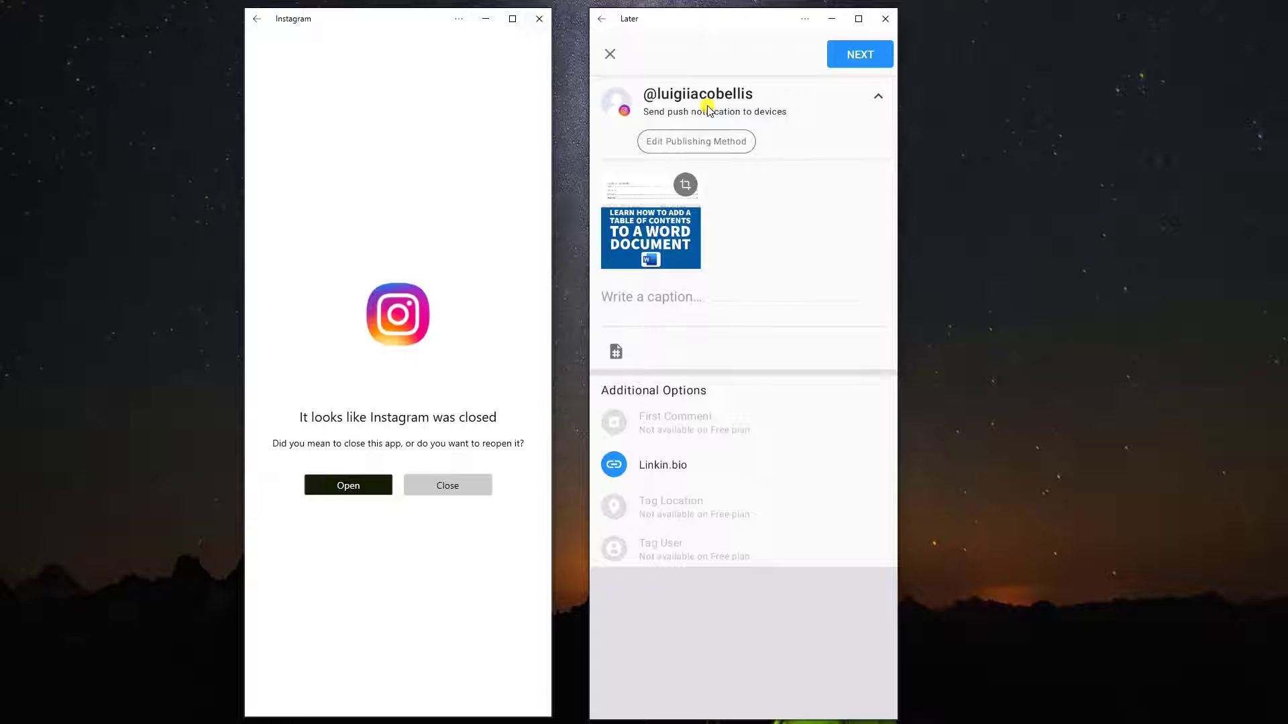
click(678, 468)
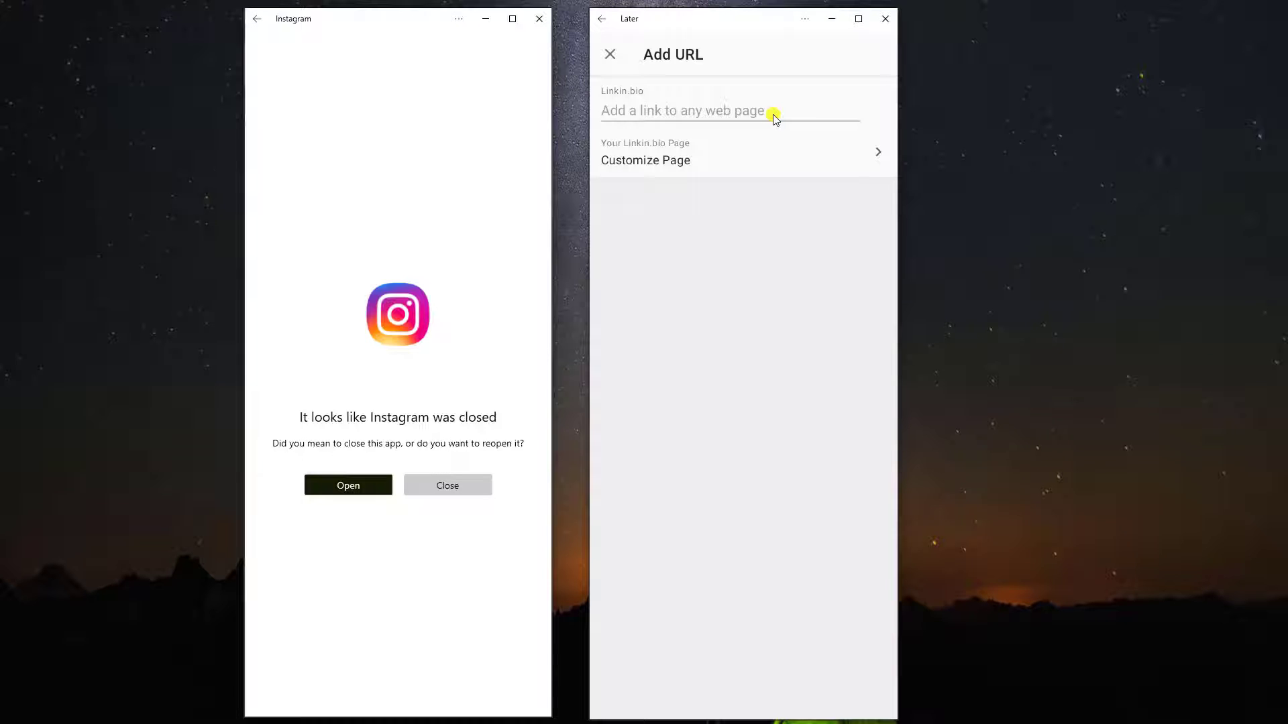
click(661, 110)
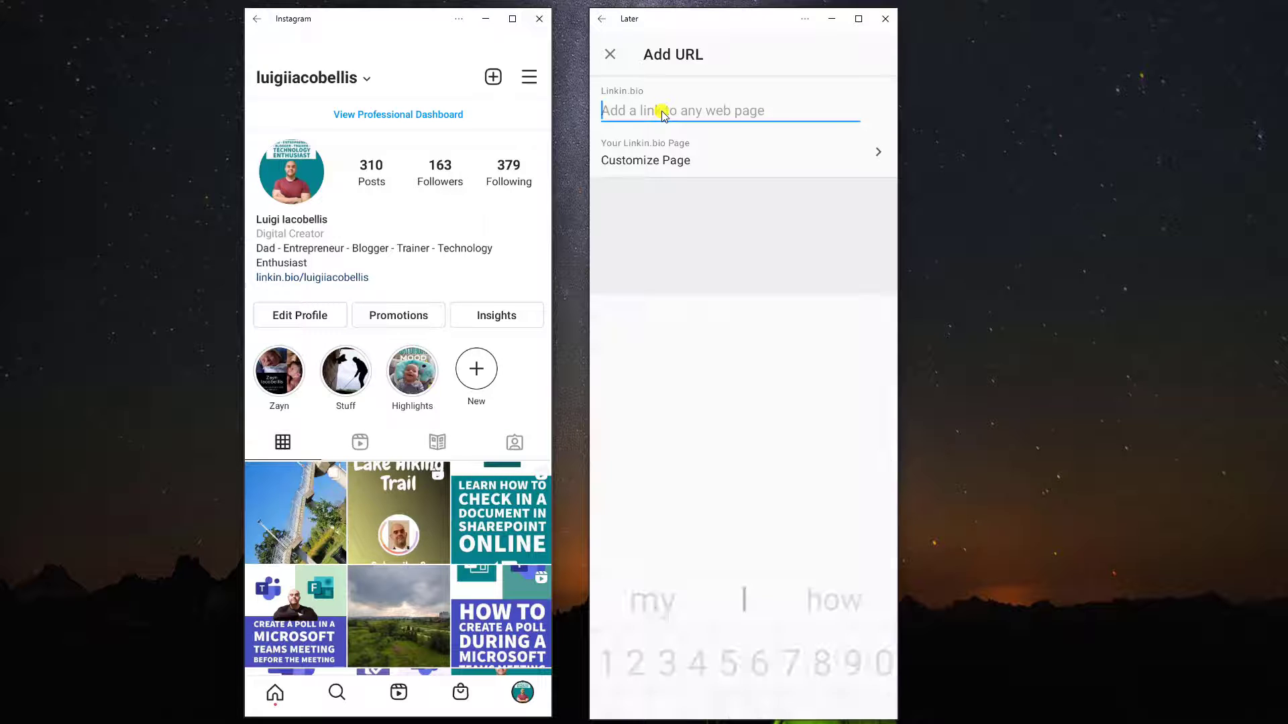
text(https://youtu.be/nZ_tWnra17g)
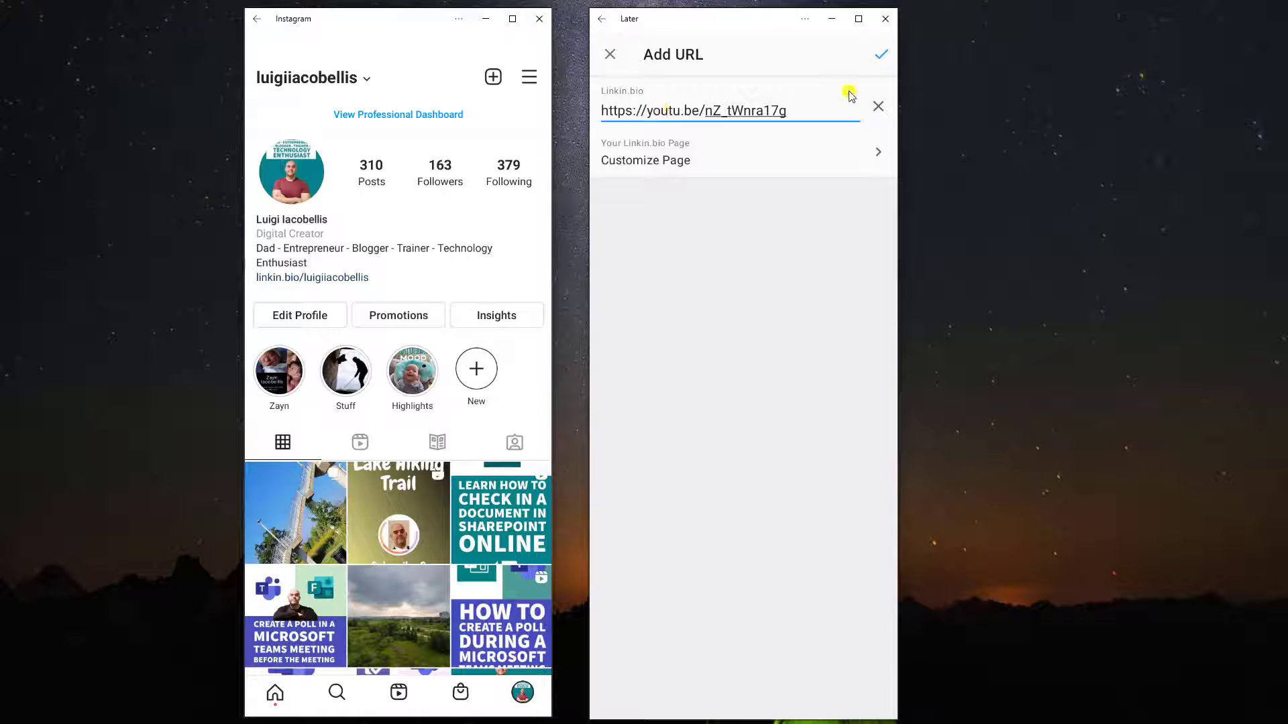
click(884, 56)
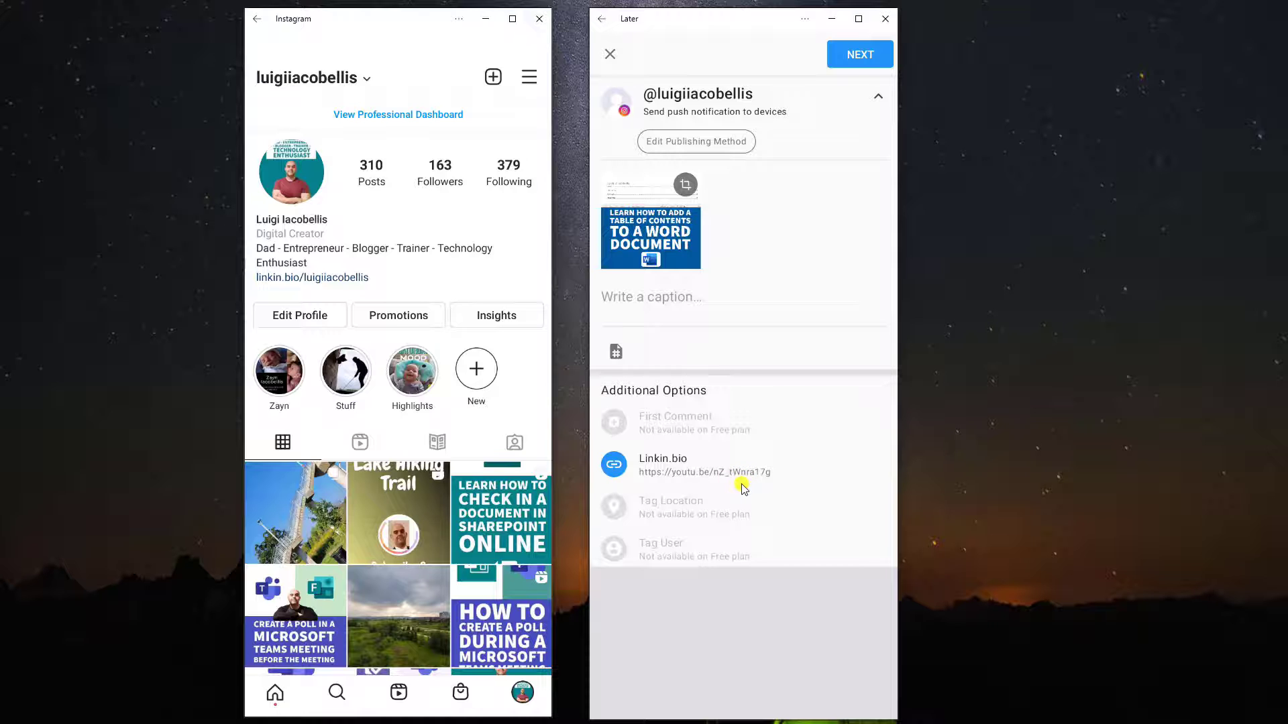
- Schedule the post's push notification for September 10, 2021 at 8:06 p.m
click(848, 55)
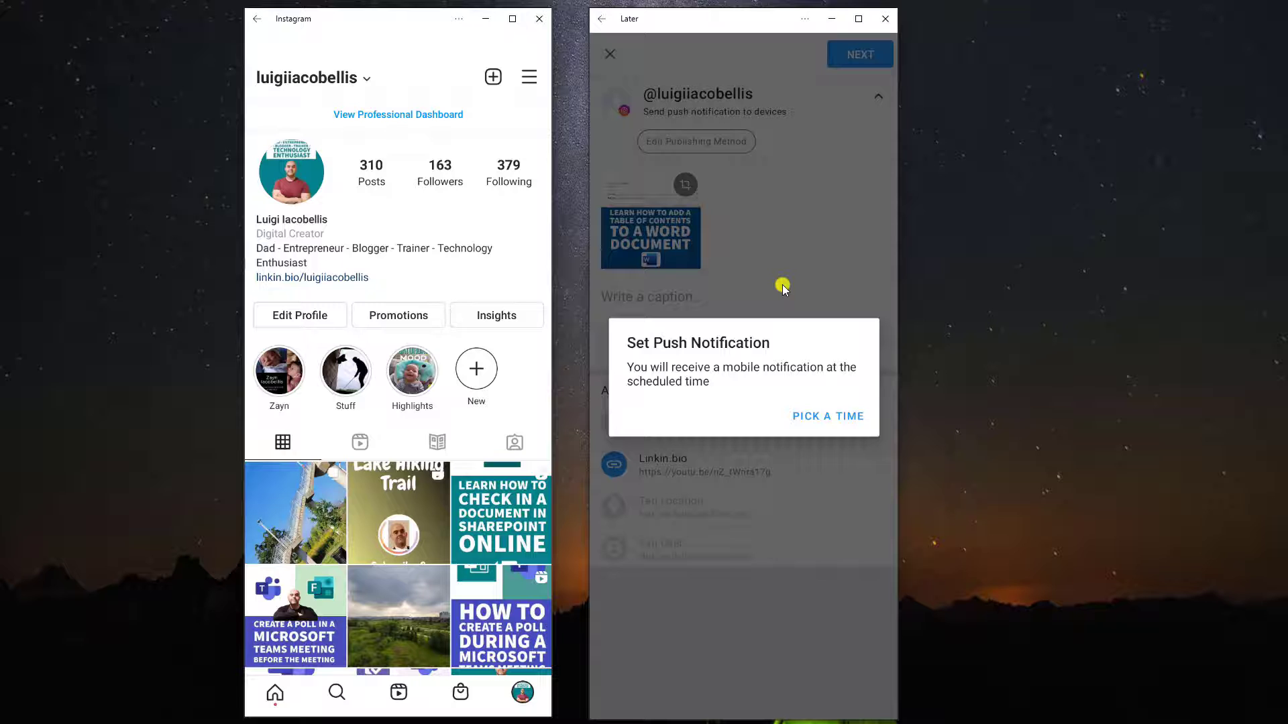
click(824, 417)
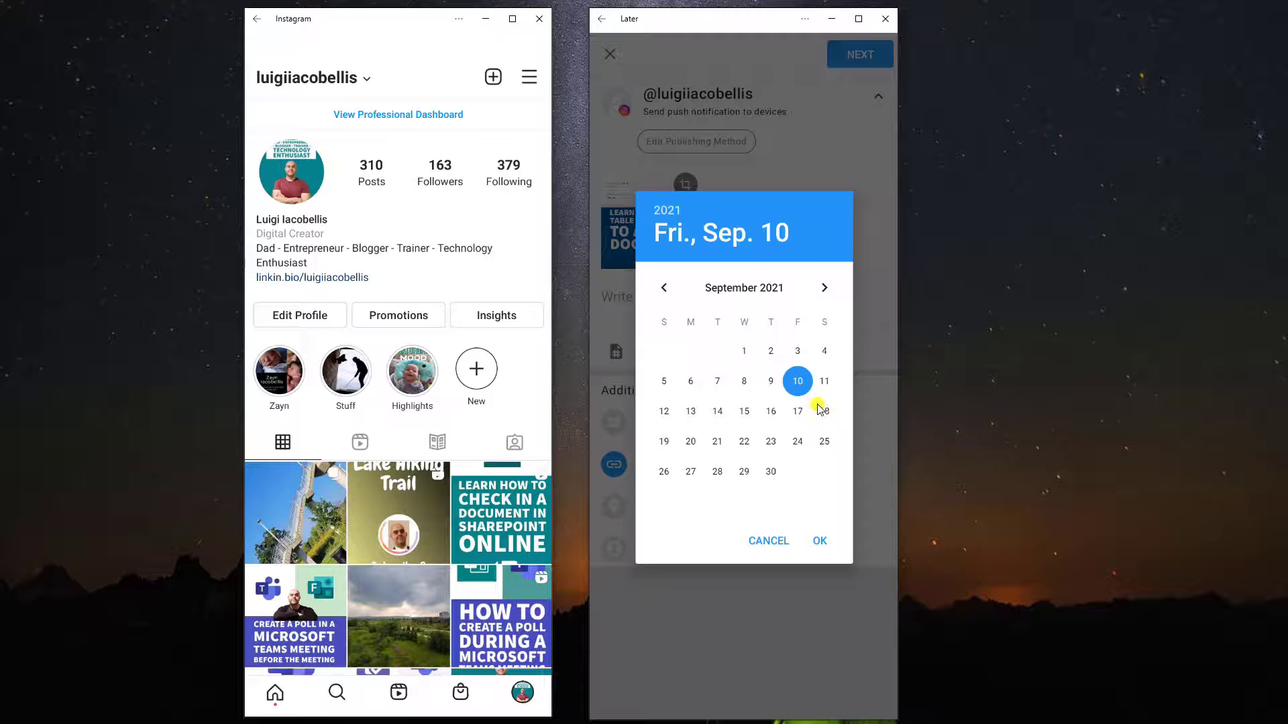
click(820, 541)
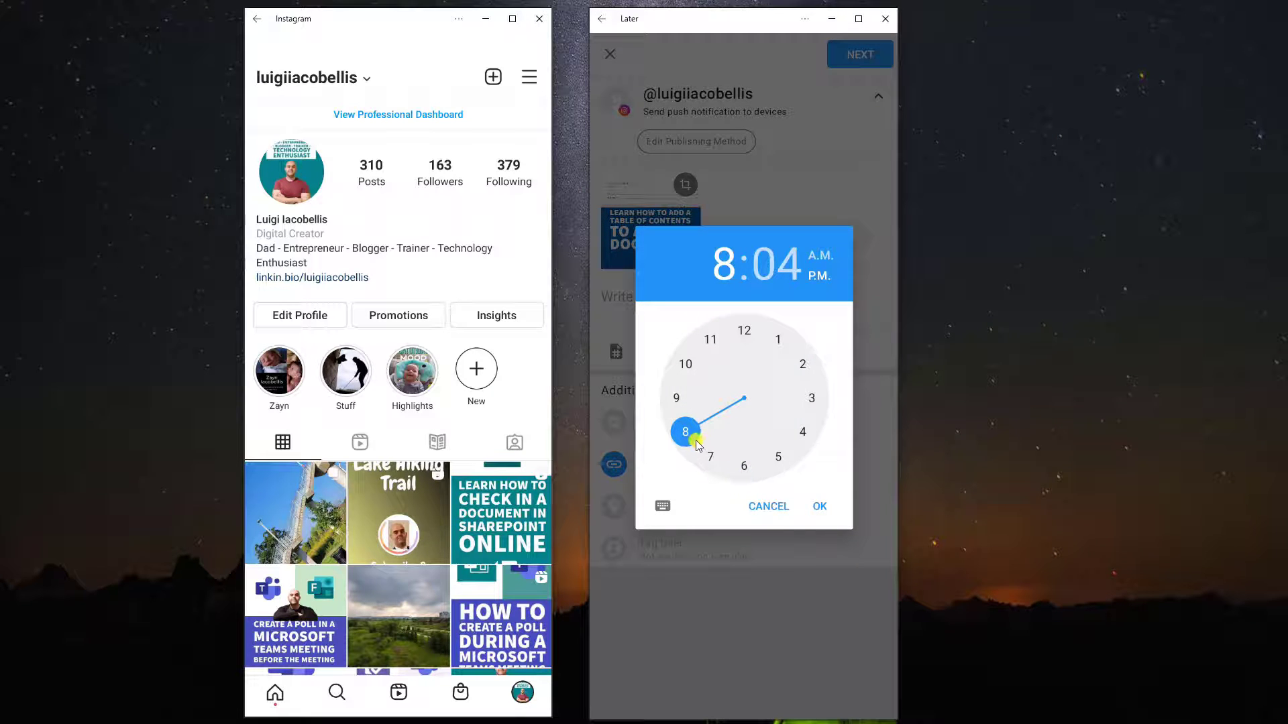
click(773, 261)
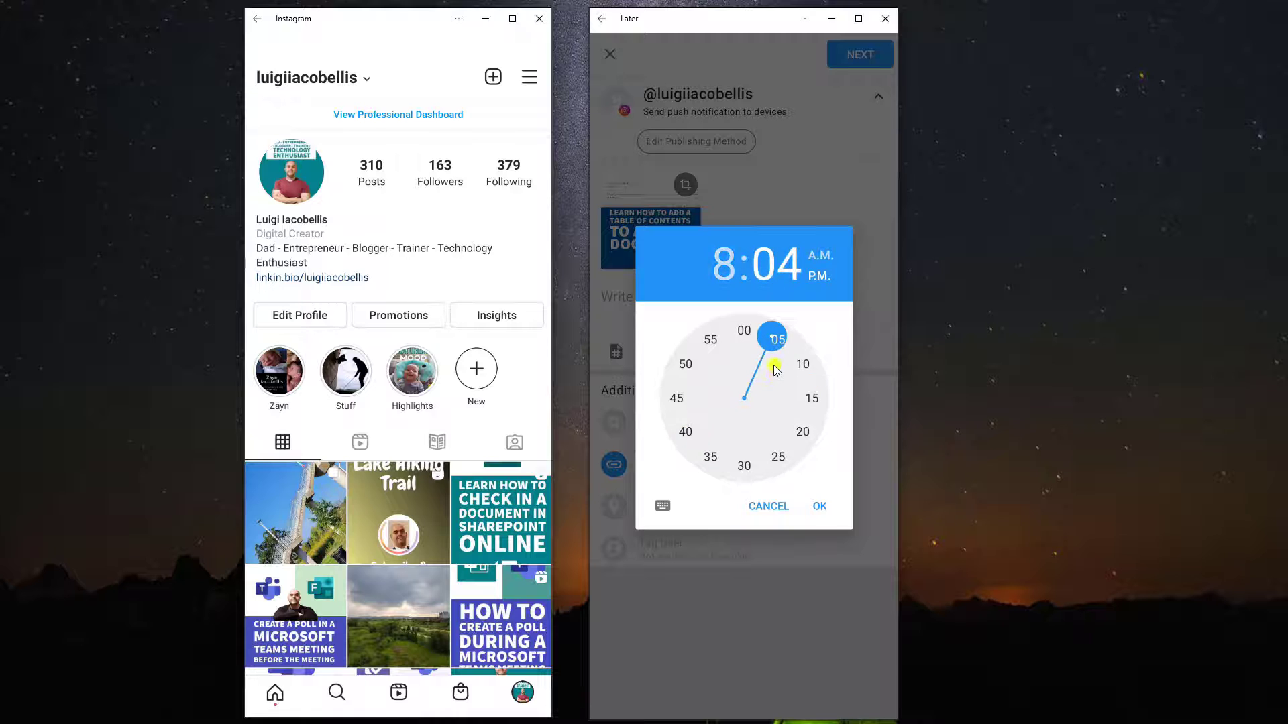
drag(773, 339, 786, 349)
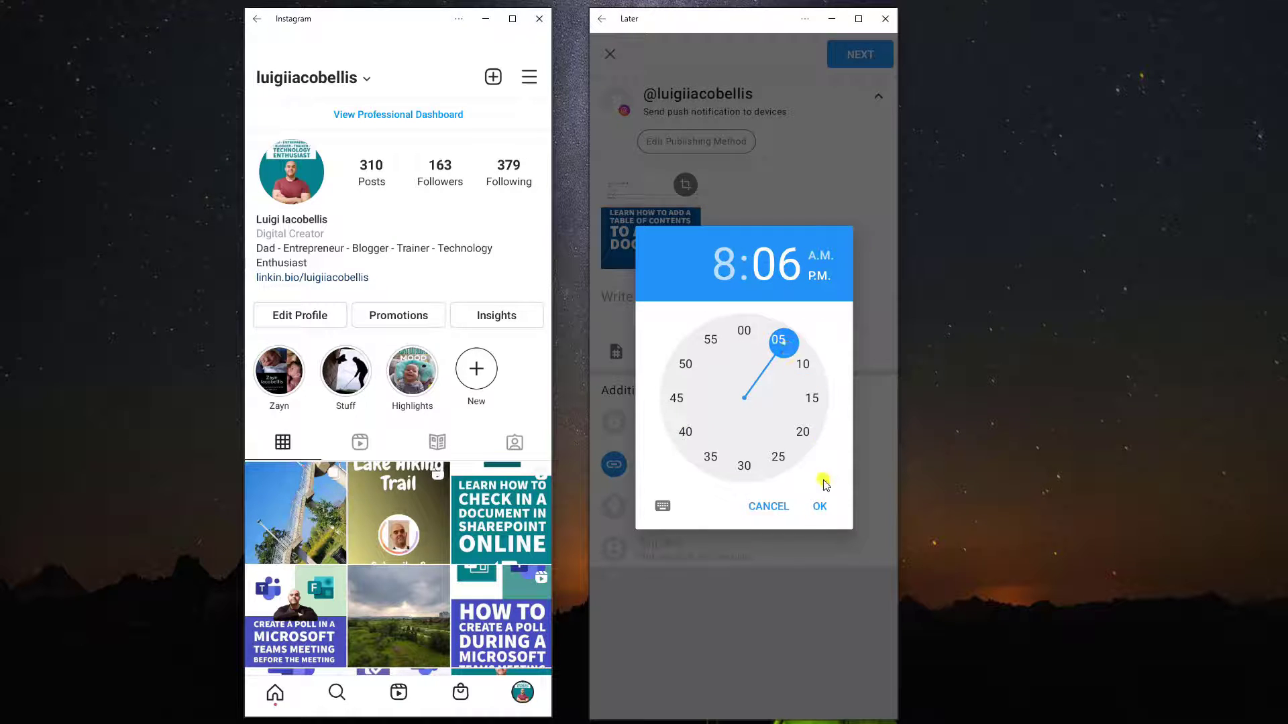
click(820, 506)
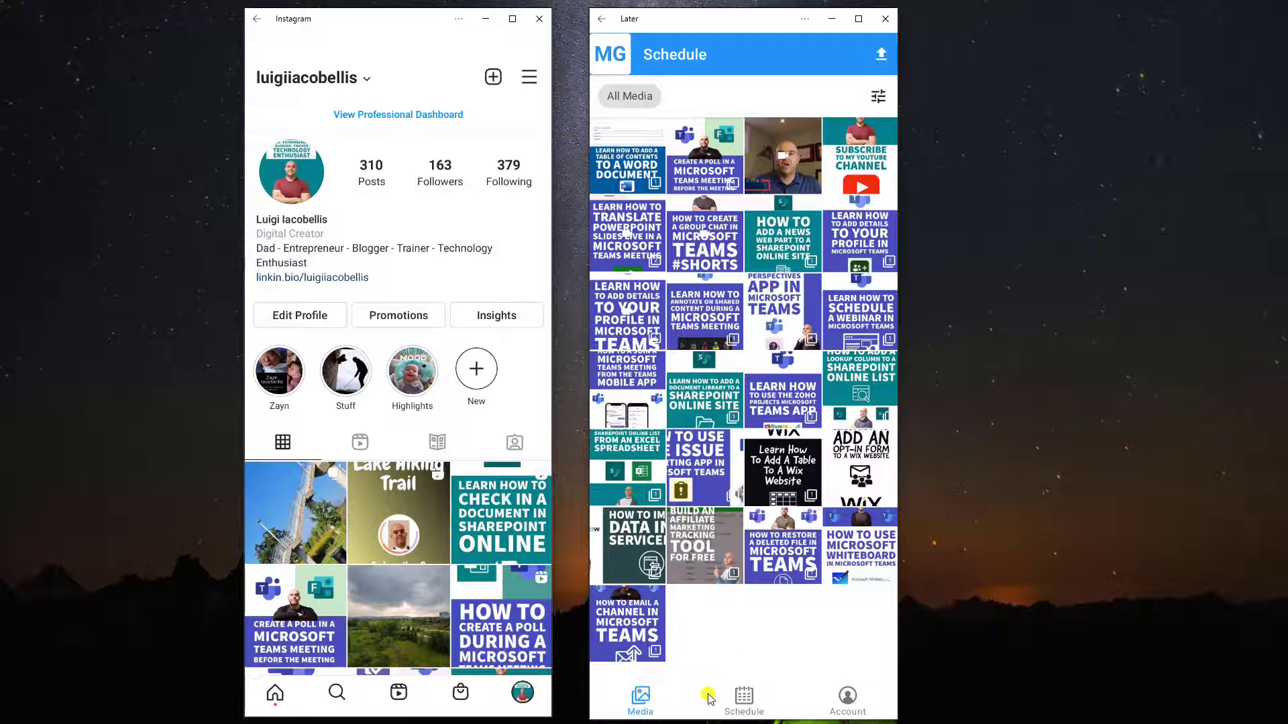
- Open the scheduled September 10, 8:06 p.m. post and send its image to the Instagram Feed, confirming the posting account
click(744, 701)
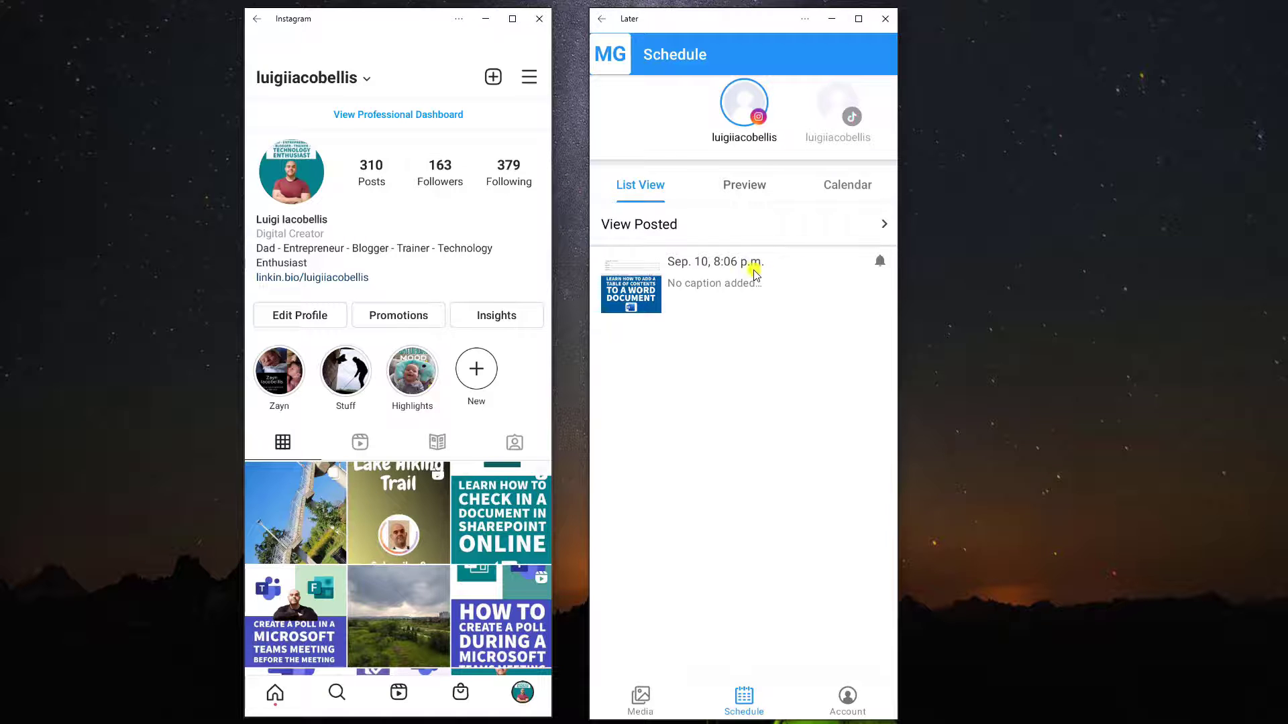
click(733, 288)
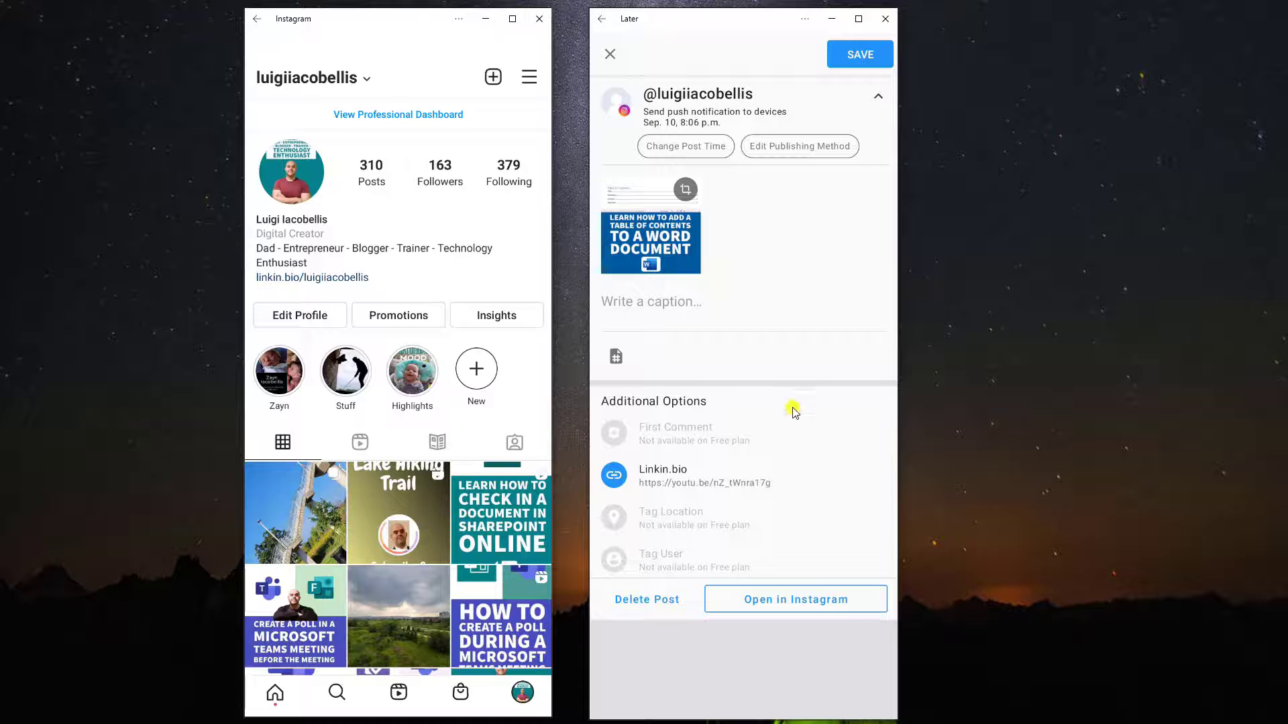
click(802, 600)
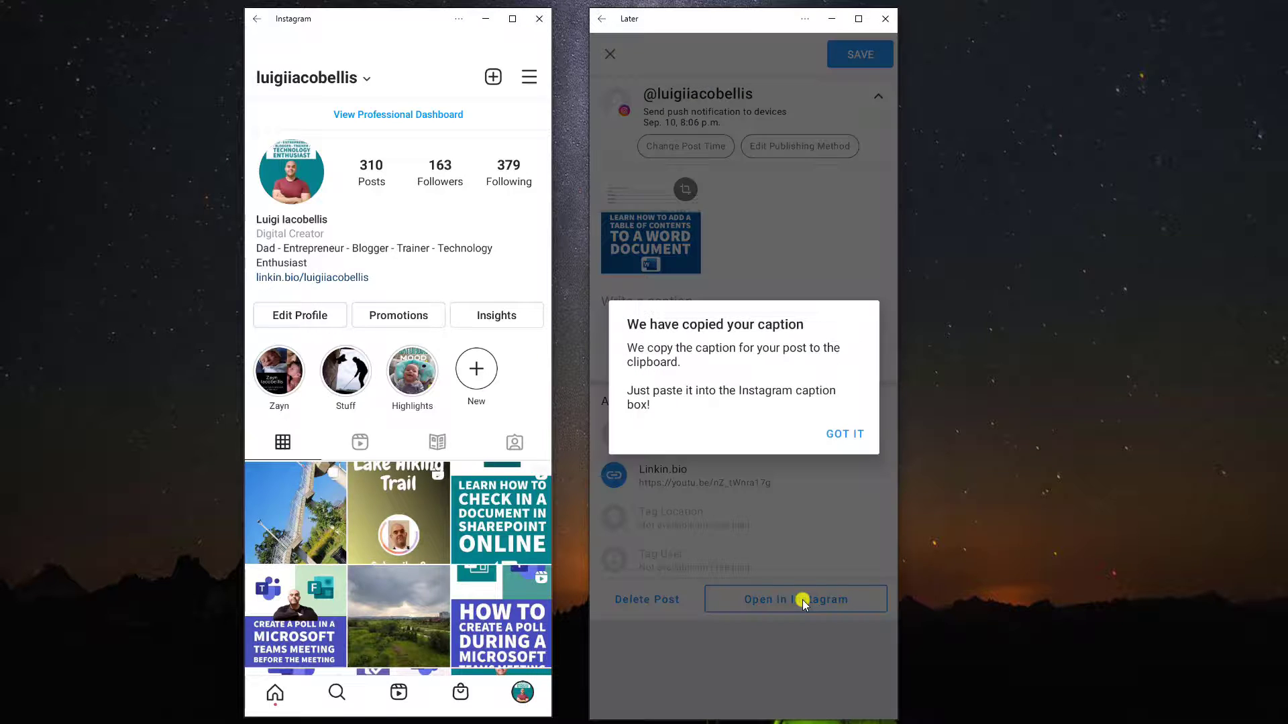
click(843, 437)
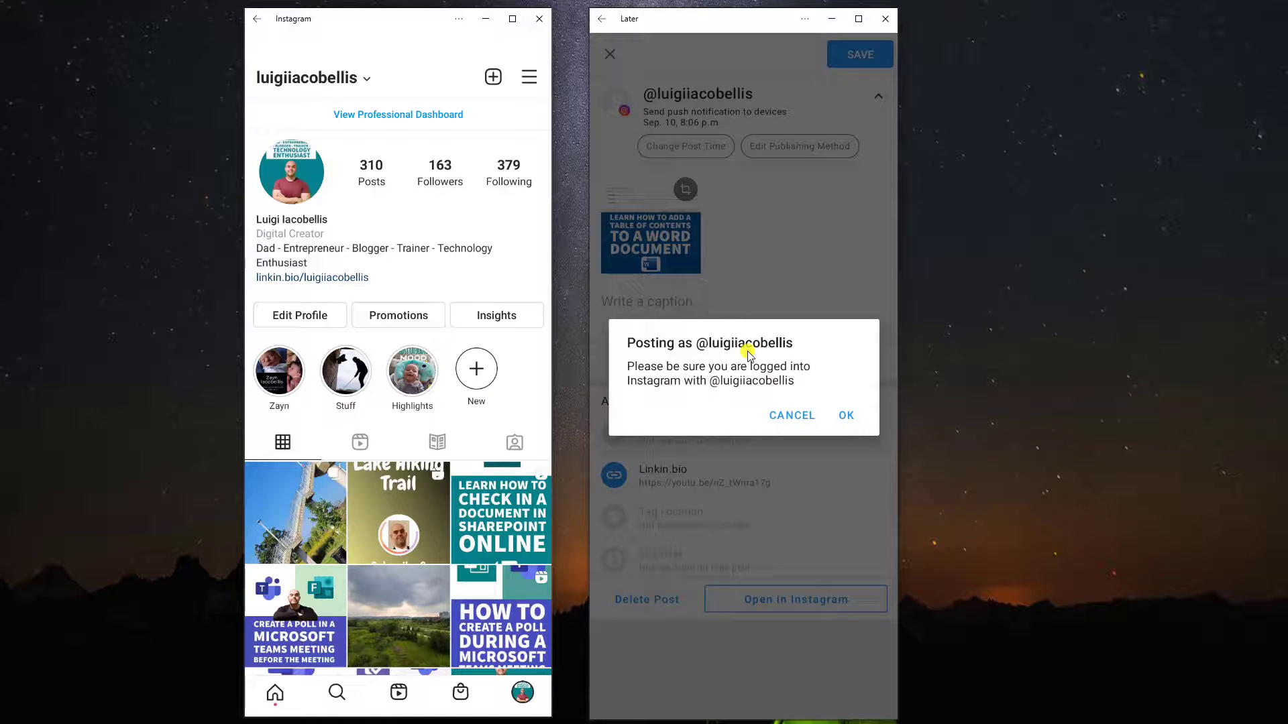
click(847, 415)
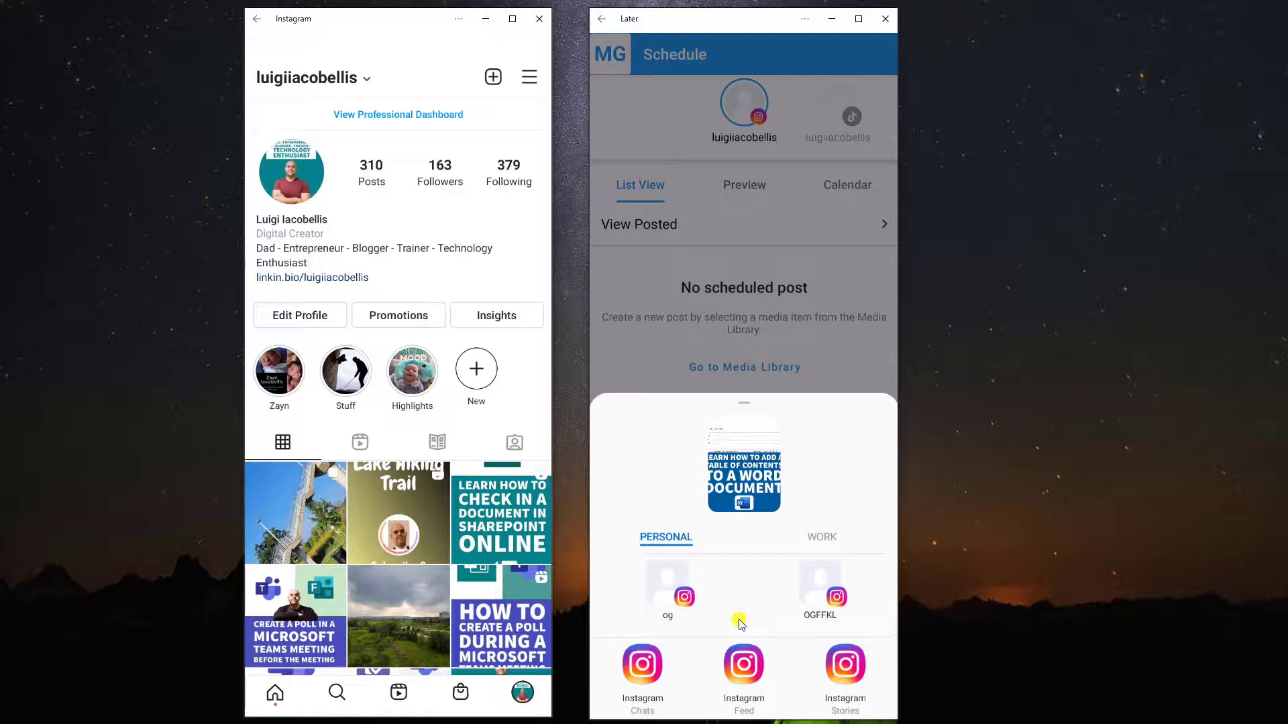
click(745, 671)
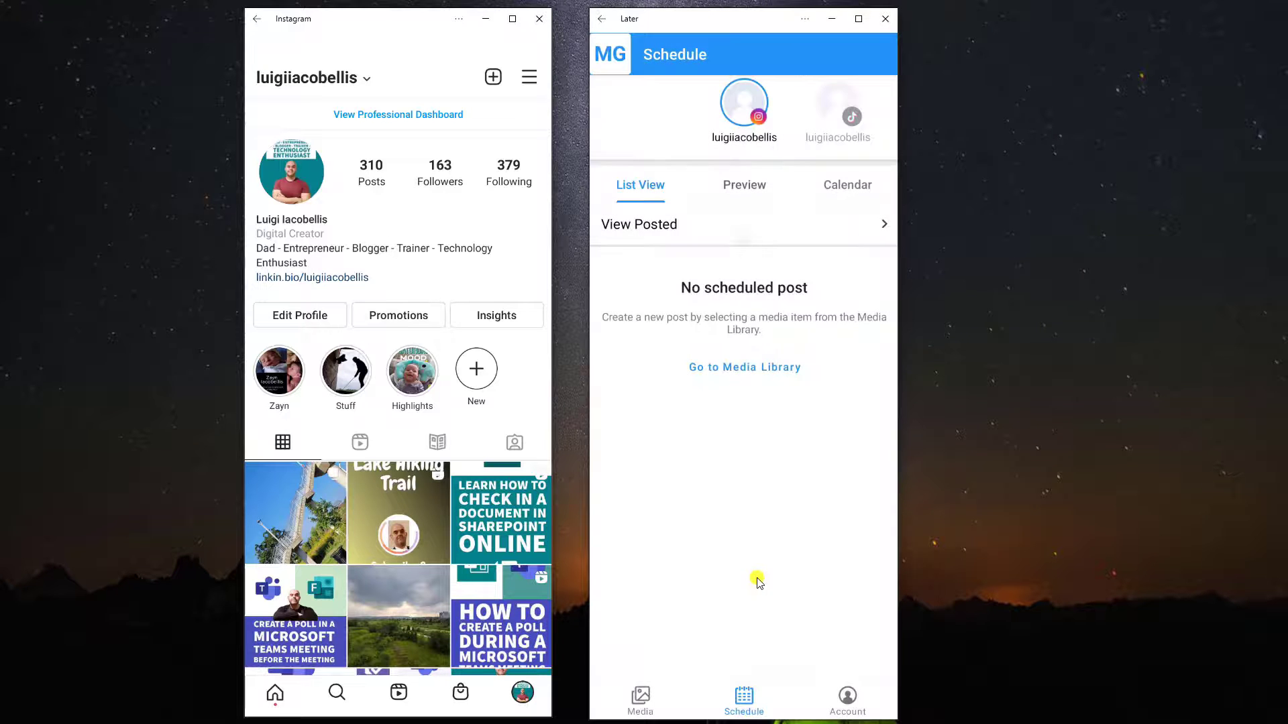
- In Instagram, share the uncropped, unfiltered image with the copied caption starting "Back to school!? No problem!" and ending in #TeachingTips
drag(208, 49, 330, 23)
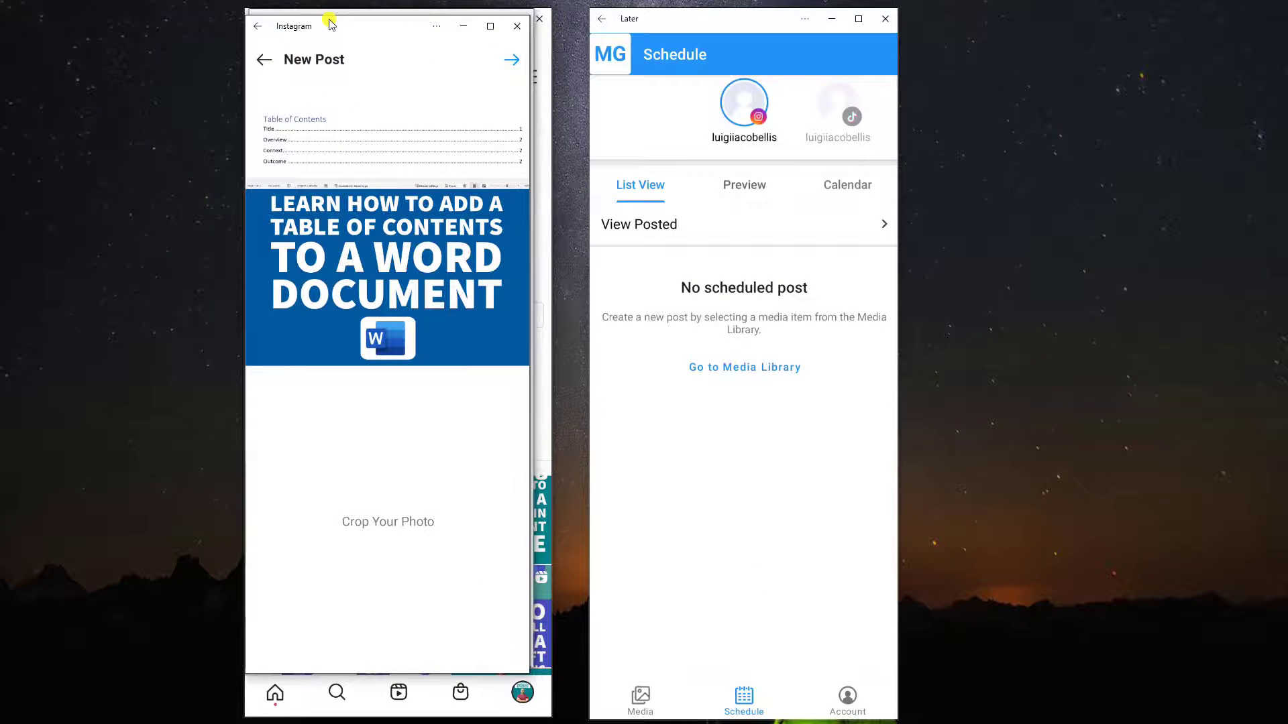
click(512, 61)
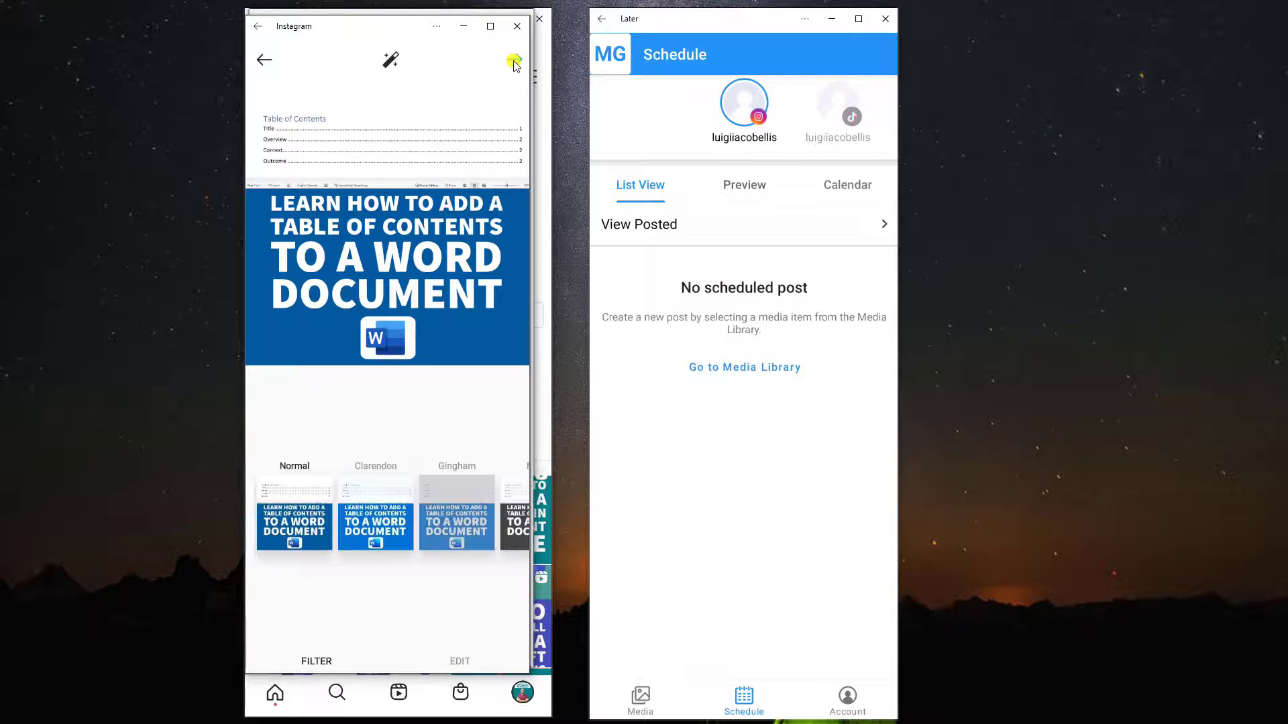
click(514, 62)
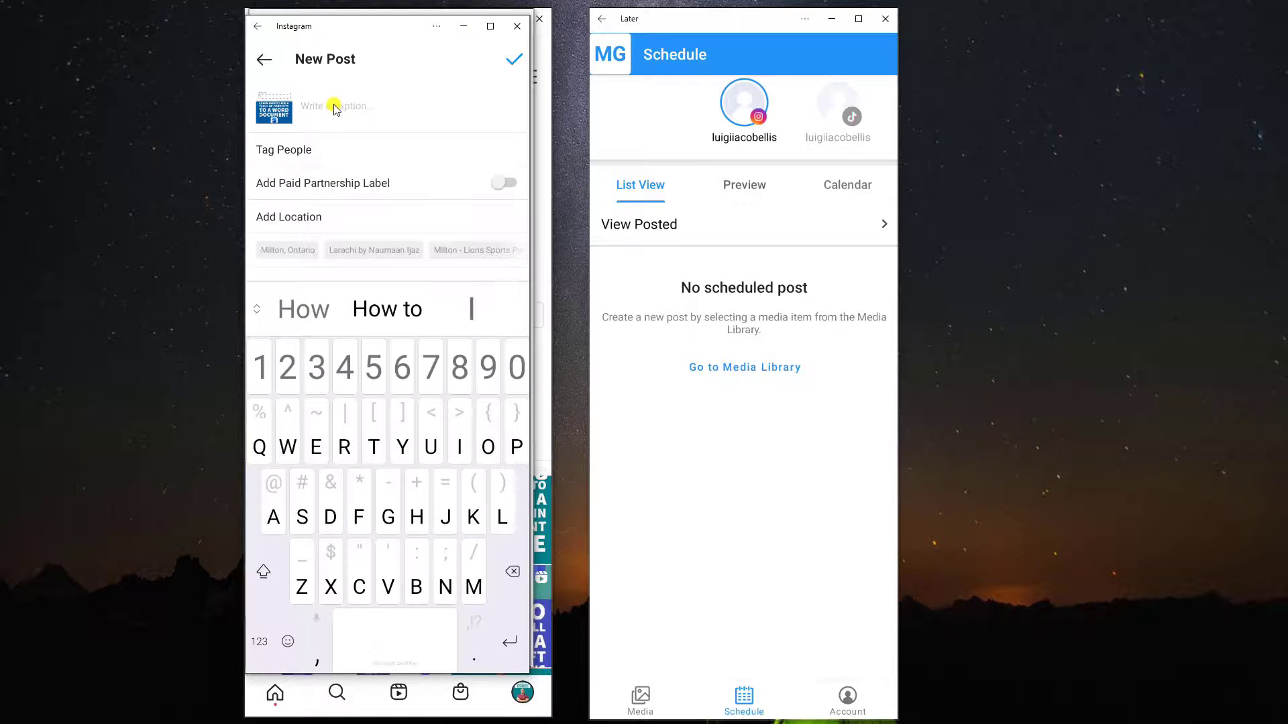
text(Back to school!? No problem! Check out my latest #YouTube #tutorial to learn #howto add a table of contents to a #MicrosoftWord document Link in bio! #Microsoft #Microsoft365 #Word #Excel #PowerPoint #MicrosoftTeams #School #MicrosoftEdu #Remotework #Learning #Training #YouTuber #YouTubeChannel #Education #Teaching #TeachingTips)
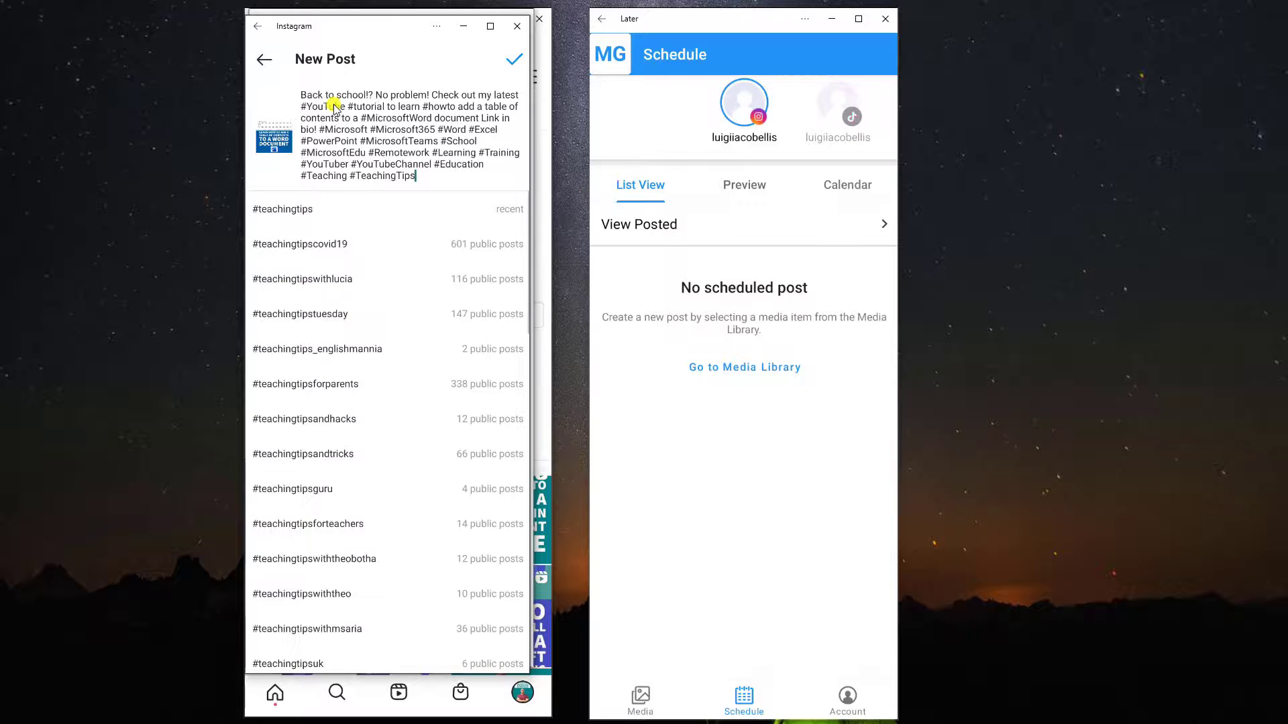
click(411, 63)
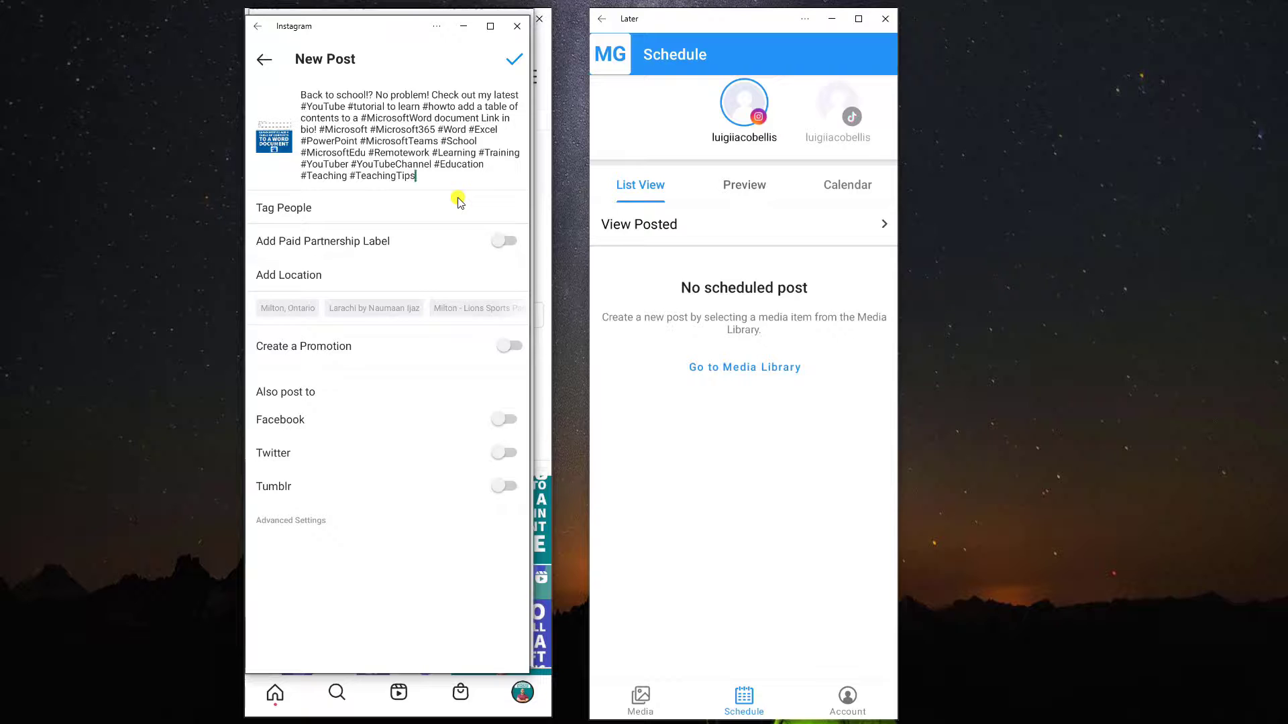
click(515, 61)
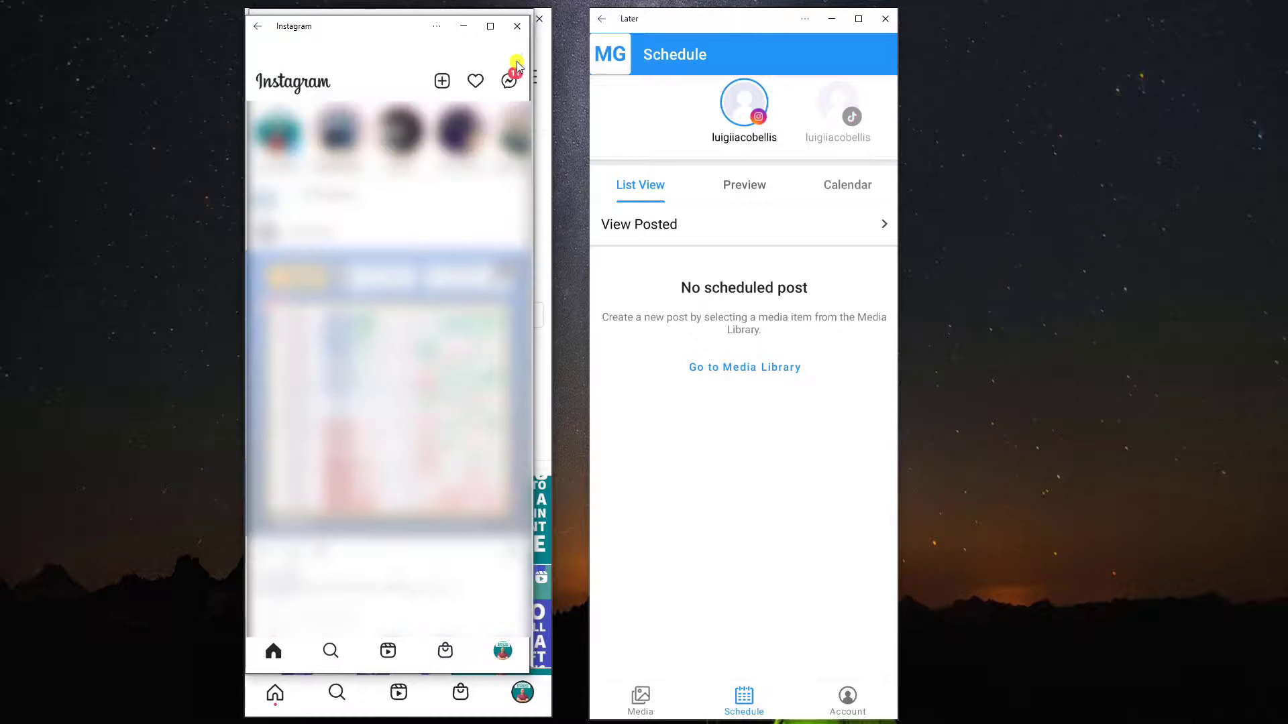
- Open the Linkin.bio page from the Instagram profile and follow the Word table of contents post's link
click(503, 651)
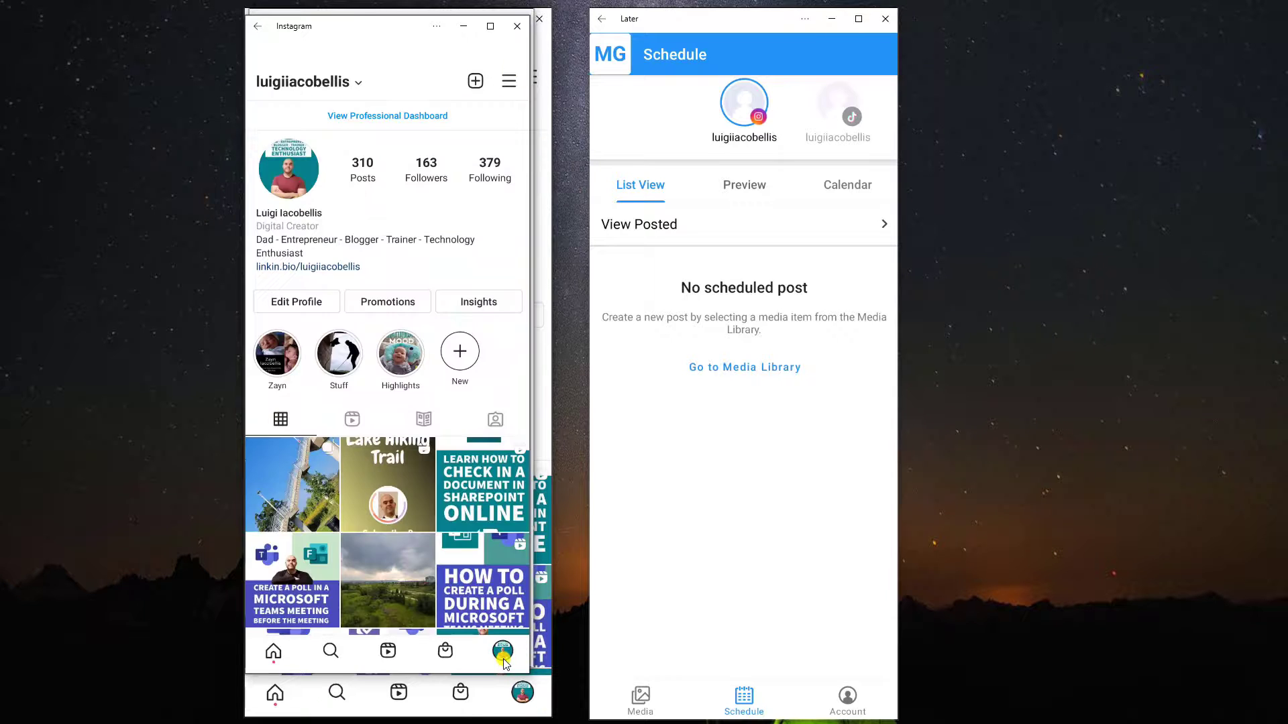
click(294, 267)
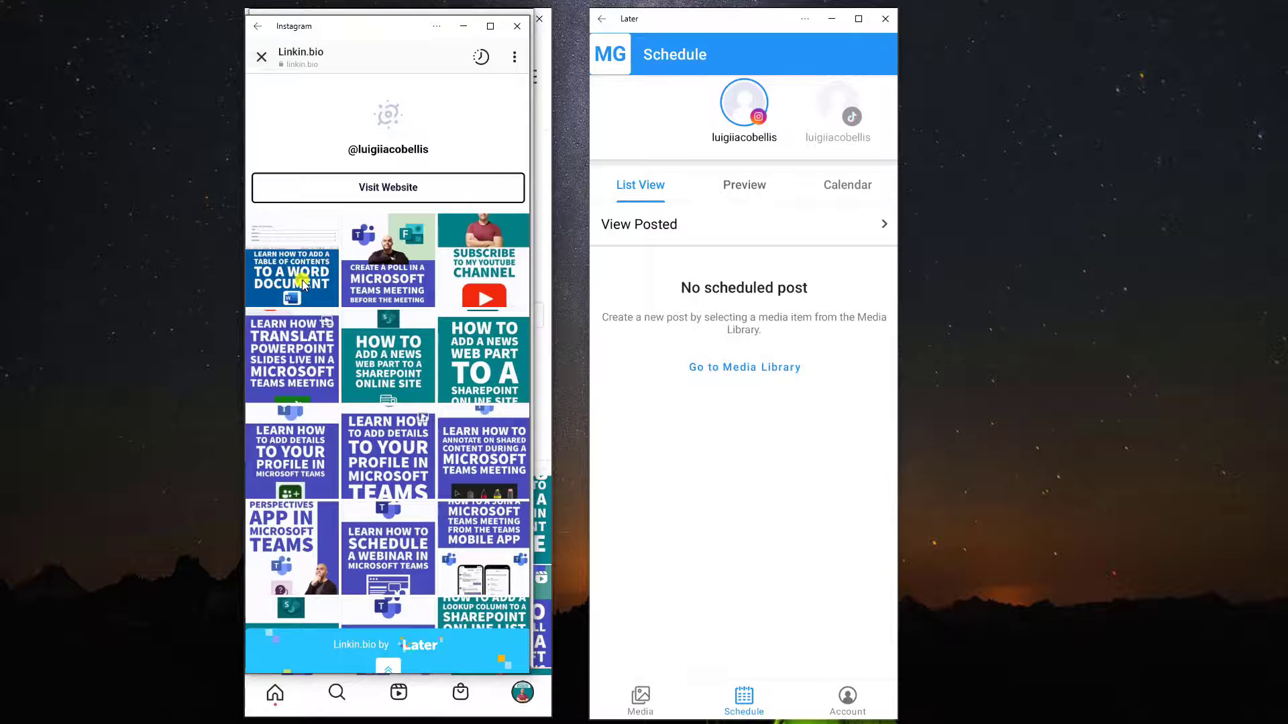
click(302, 282)
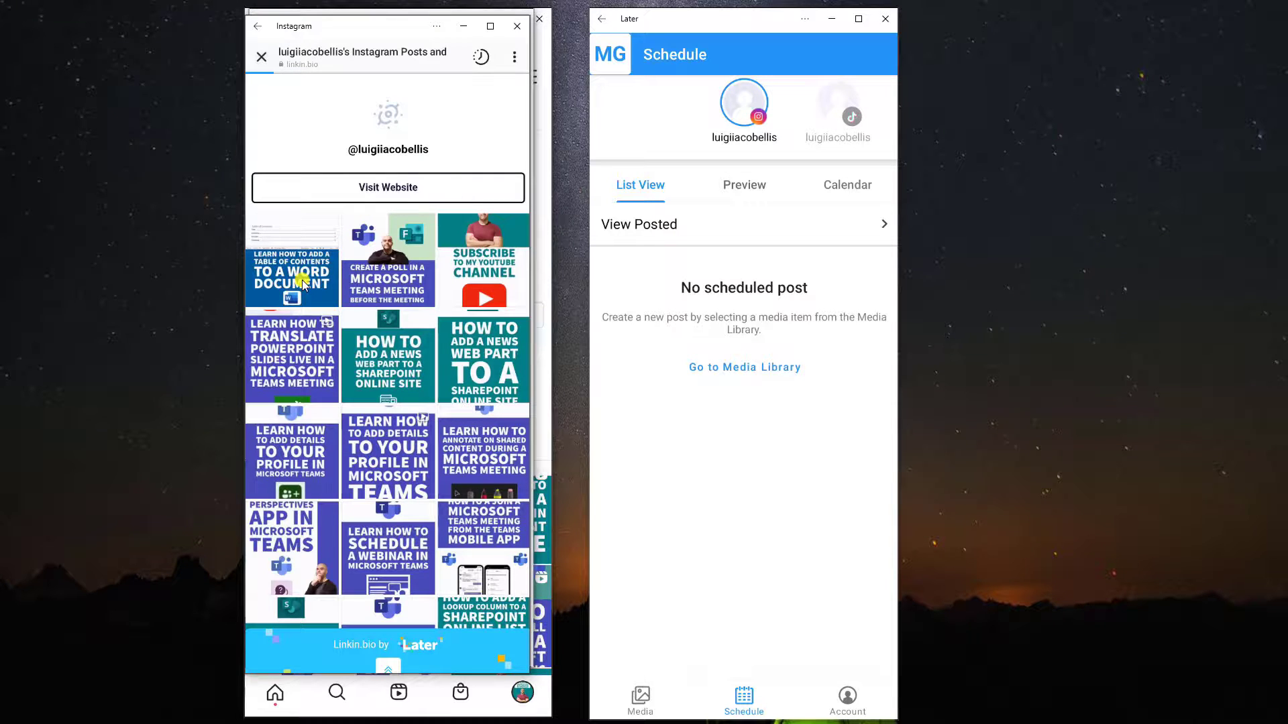